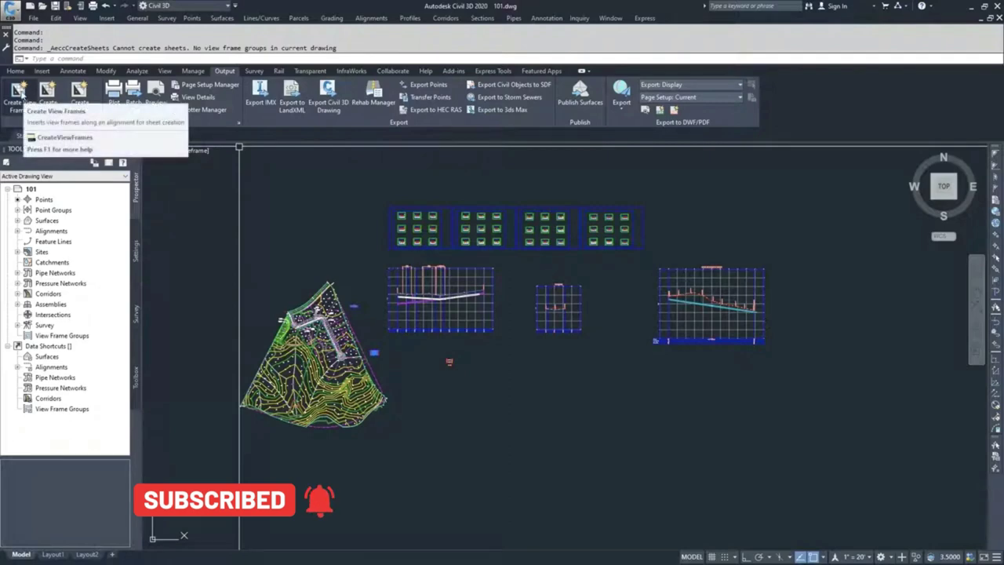
- Start creating view frames for the Dev-Align alignment over its automatic station range
{"action": "left_click", "coordinate": [17, 91]}
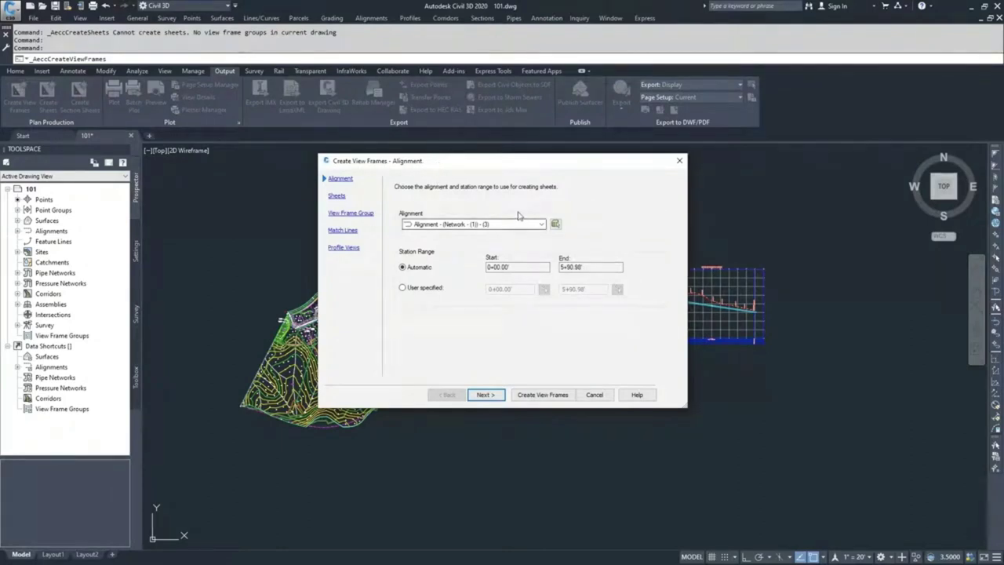
{"action": "left_click", "coordinate": [458, 225]}
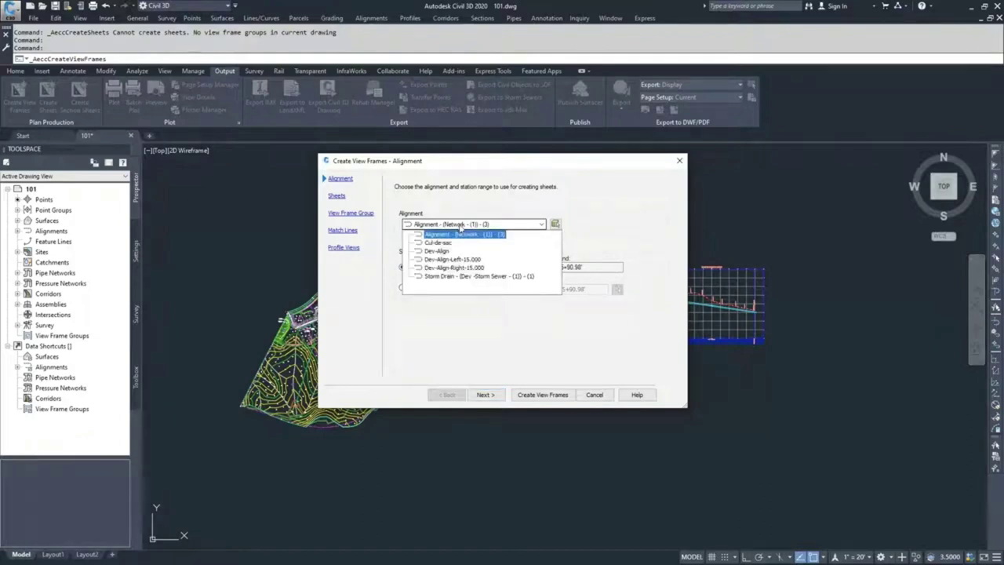
{"action": "left_click", "coordinate": [440, 251]}
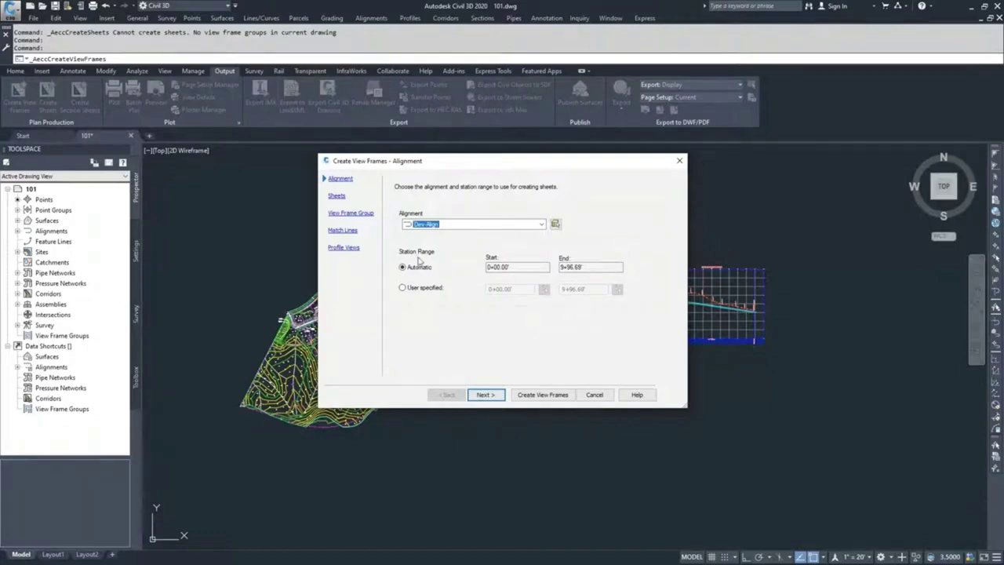
{"action": "left_click", "coordinate": [492, 396]}
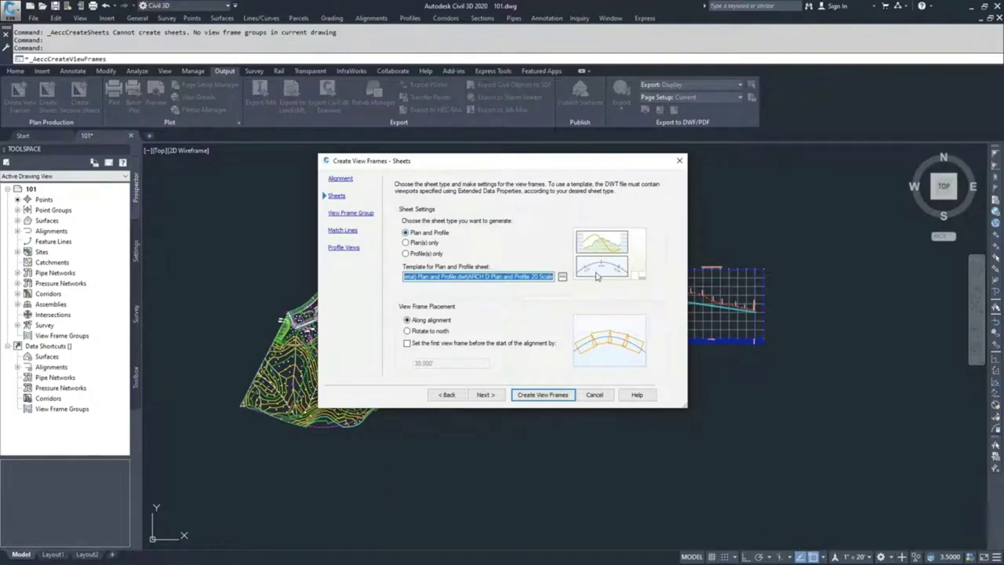
- Set the sheet type to Plan(s) only, using the ARCH D Plan Only 20 Scale layout as the sheet template
{"action": "left_click", "coordinate": [406, 243]}
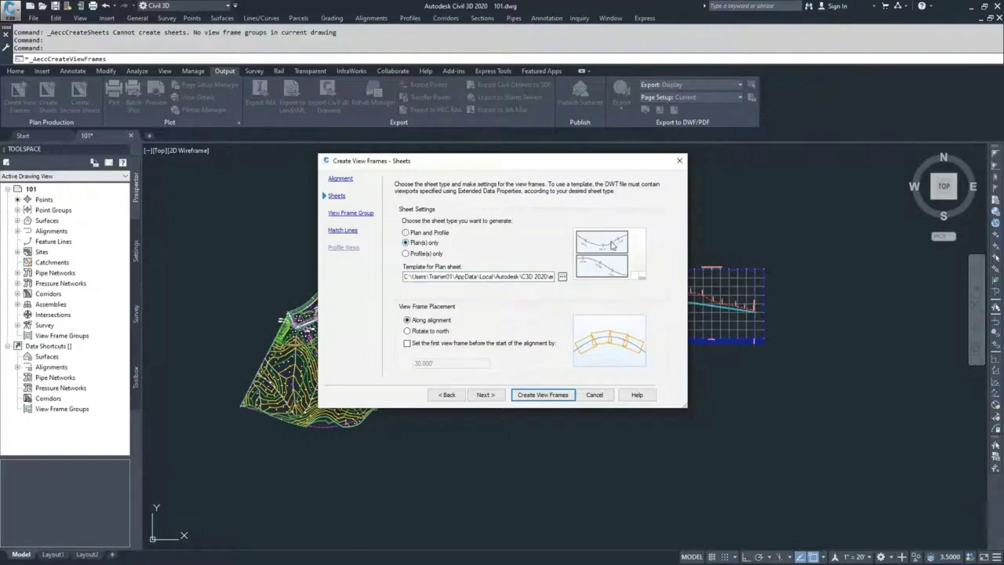
{"action": "left_click", "coordinate": [406, 253]}
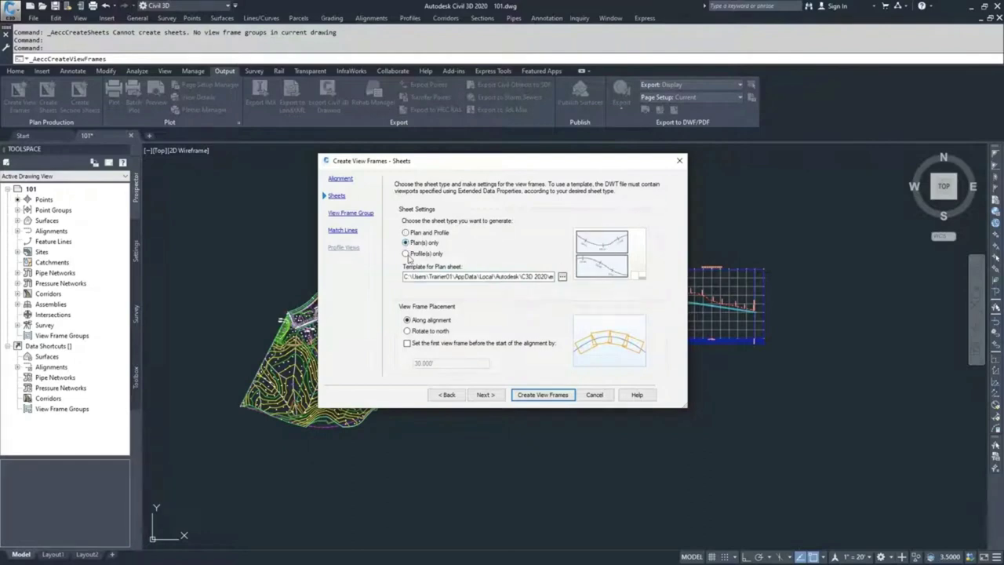
{"action": "left_click", "coordinate": [406, 242]}
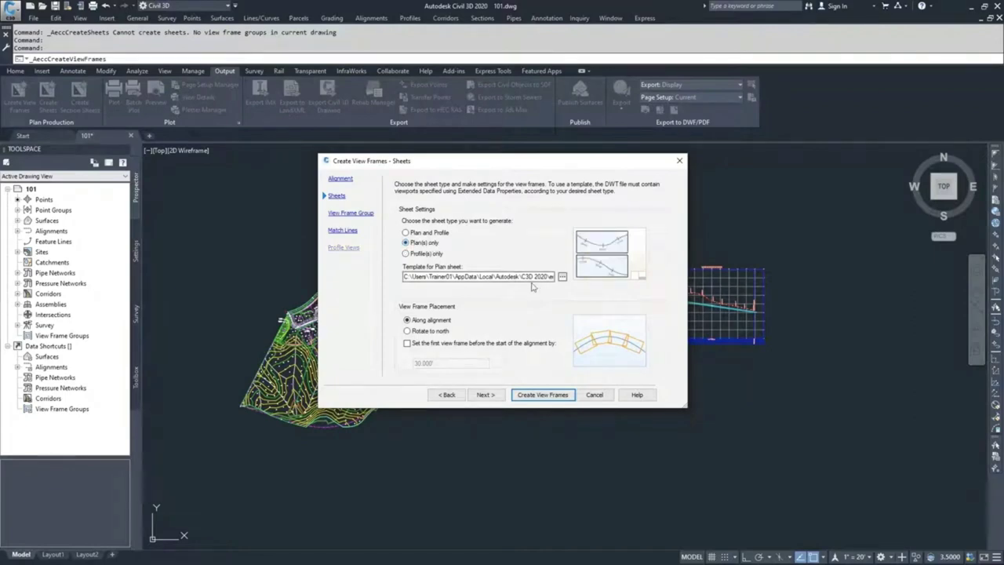
{"action": "left_click_drag", "start_coordinate": [404, 276], "coordinate": [538, 283]}
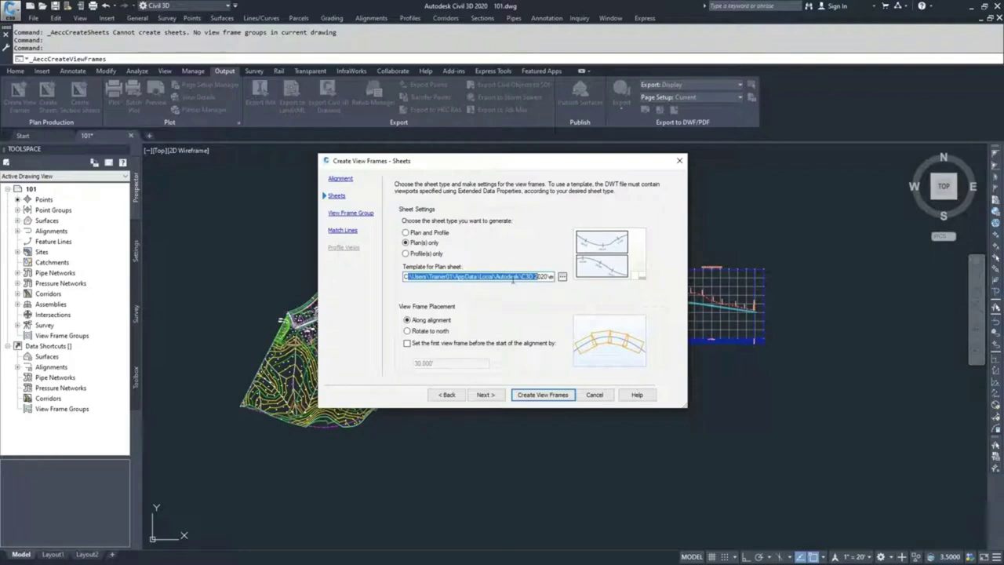
{"action": "left_click", "coordinate": [514, 279]}
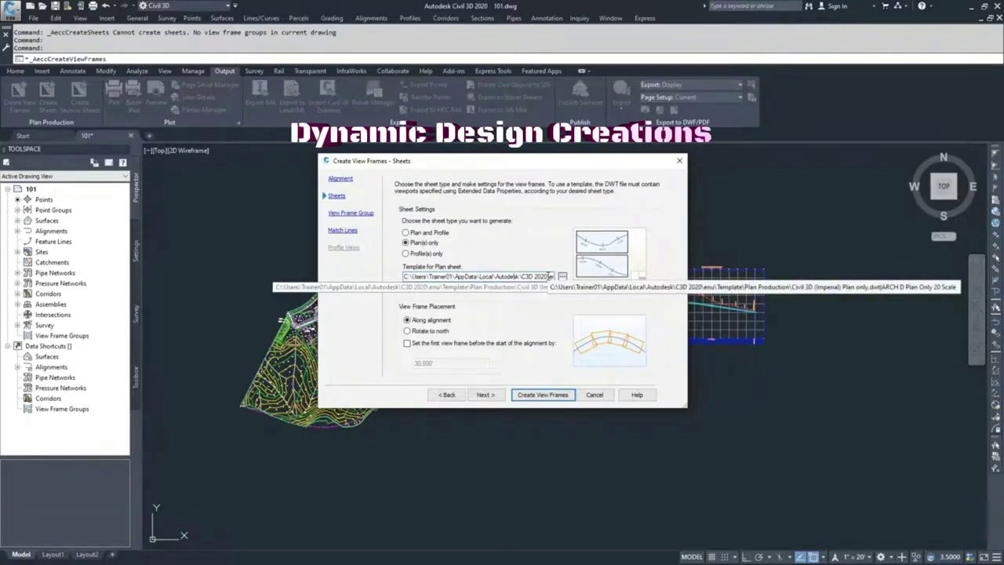
{"action": "mouse_move", "coordinate": [552, 276]}
{"action": "left_mouse_down"}
{"action": "mouse_move", "coordinate": [519, 276]}
{"action": "mouse_move", "coordinate": [559, 276]}
{"action": "left_mouse_up"}
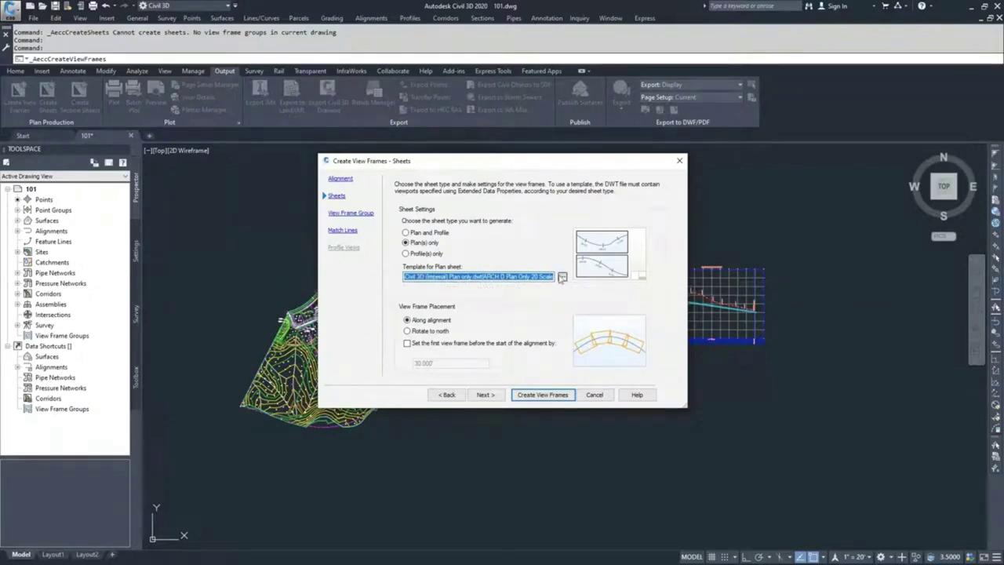
{"action": "left_click", "coordinate": [562, 277]}
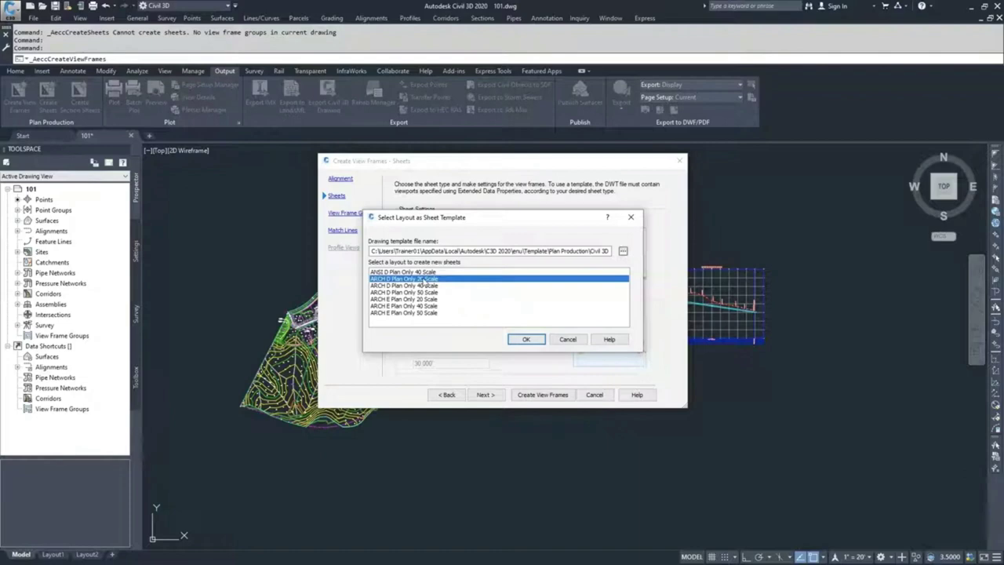
{"action": "left_click", "coordinate": [524, 339]}
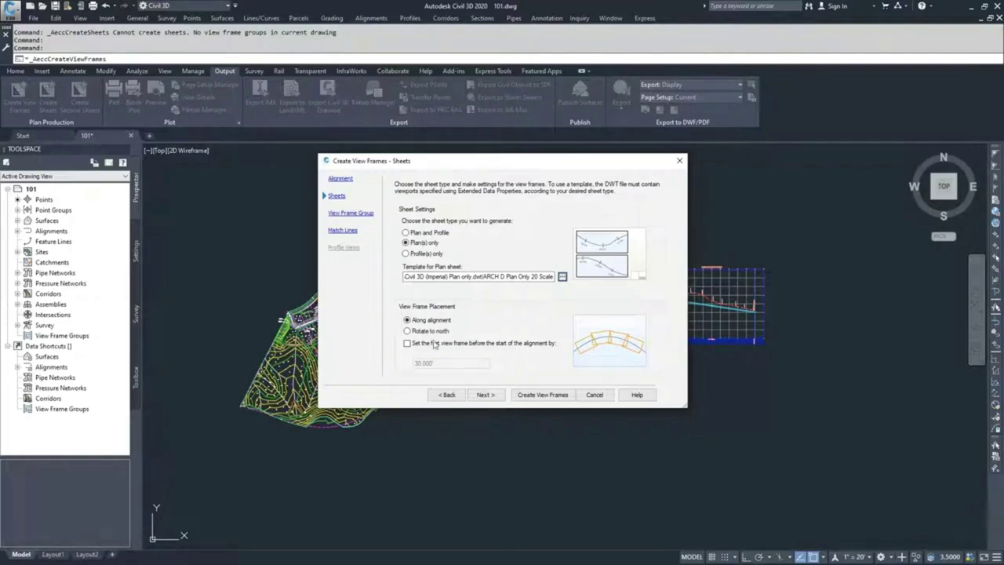
- Place the view frames along the alignment, with no offset for the first frame, and proceed to the view frame group settings
{"action": "left_click", "coordinate": [407, 331]}
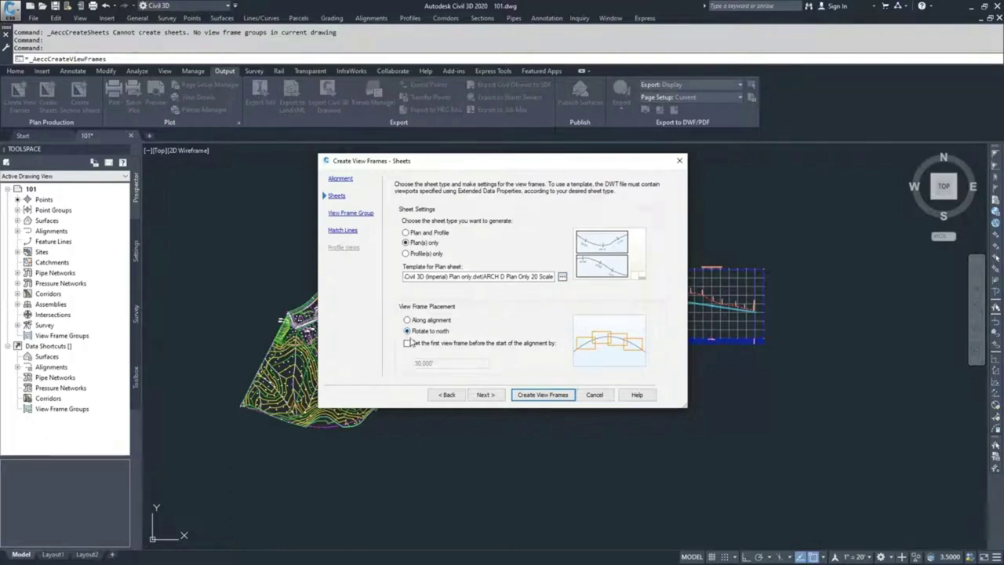
{"action": "left_click", "coordinate": [407, 320]}
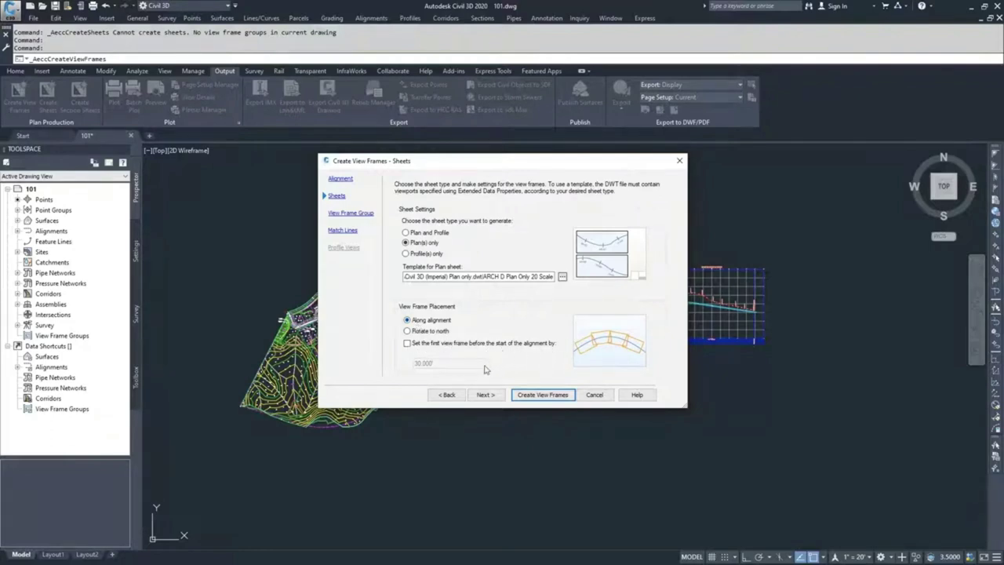
{"action": "left_click", "coordinate": [407, 343]}
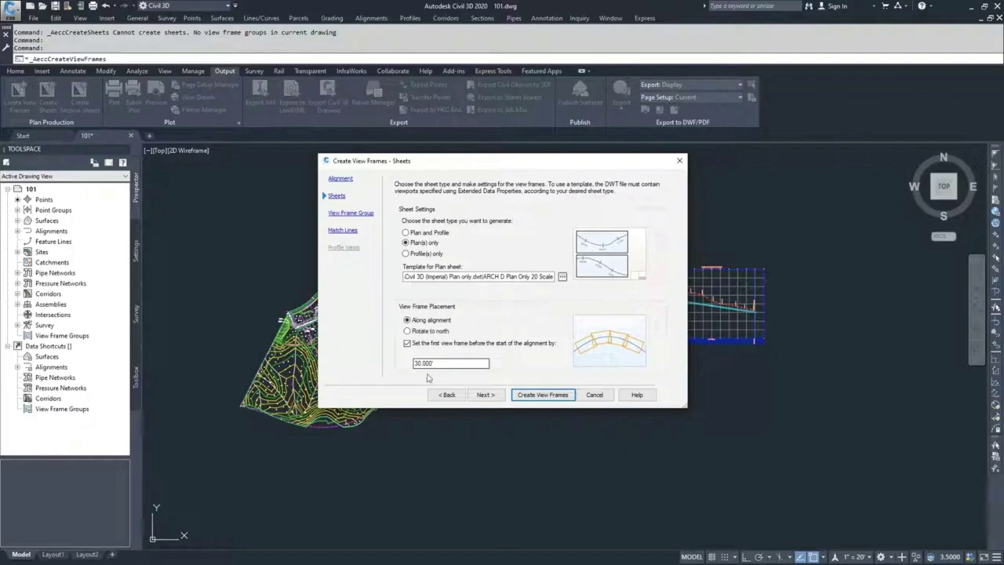
{"action": "left_click", "coordinate": [407, 344]}
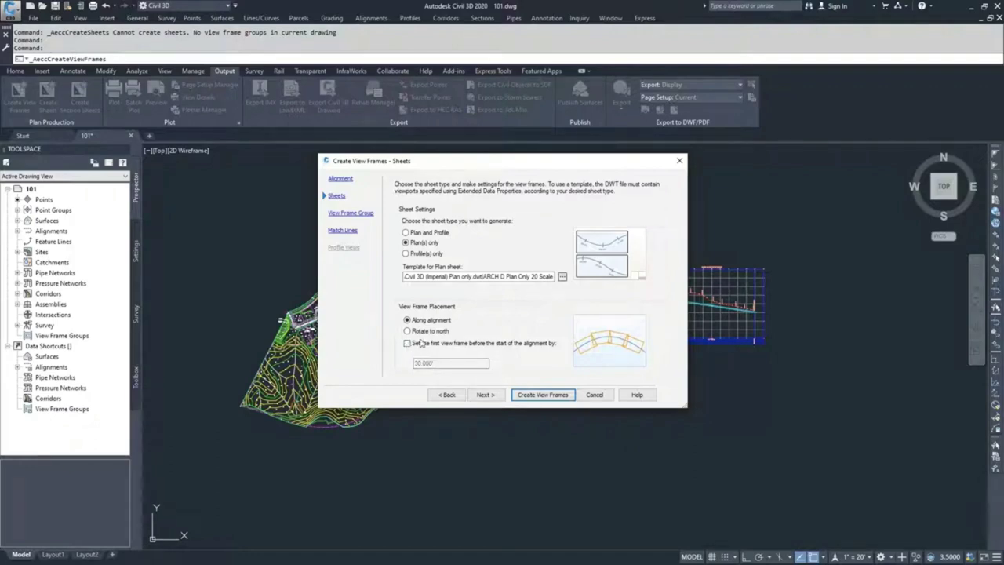
{"action": "left_click", "coordinate": [485, 395]}
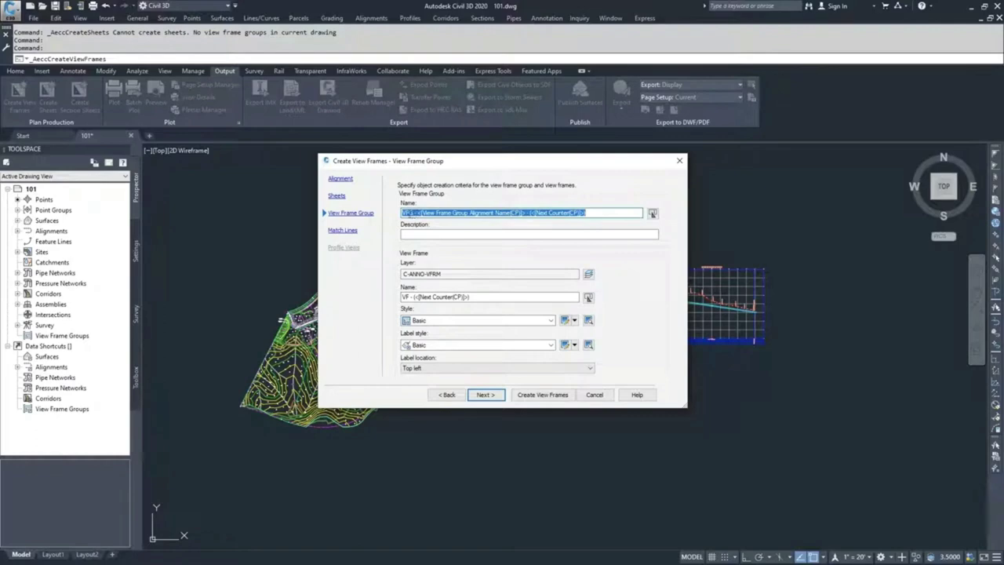
{"action": "left_click", "coordinate": [427, 210]}
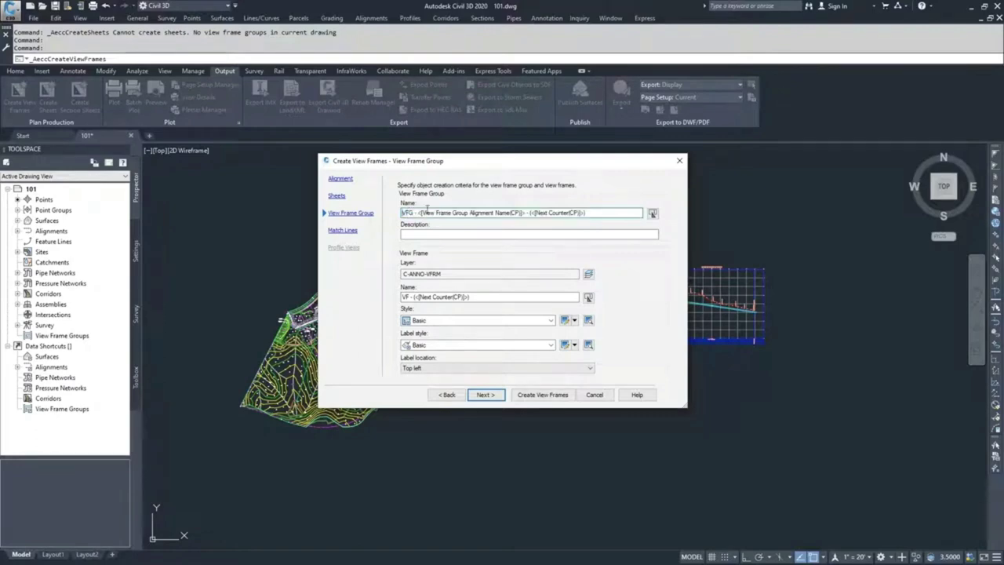
{"action": "type", "text": "Dev-Align "}
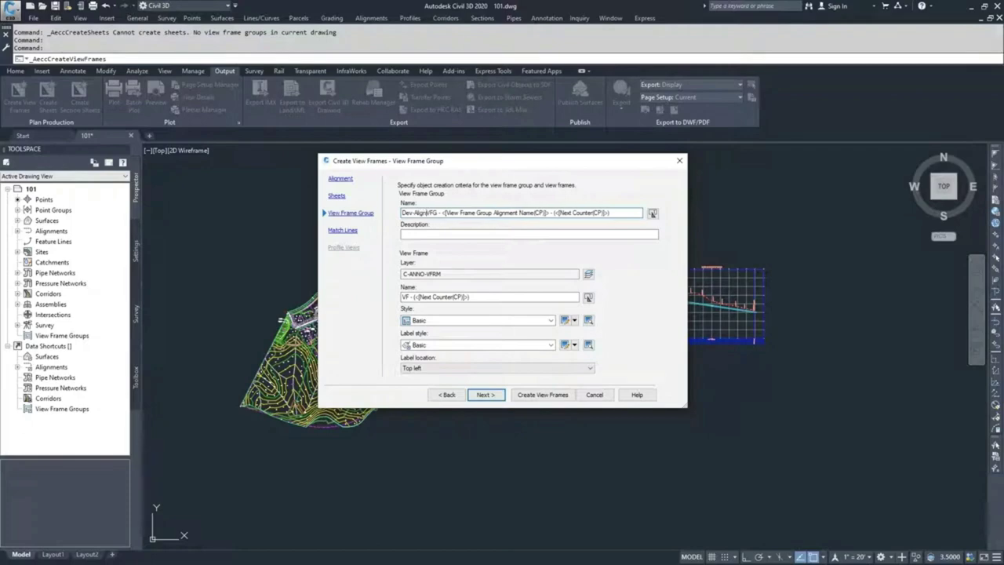
{"action": "type", "text": "-VFG -"}
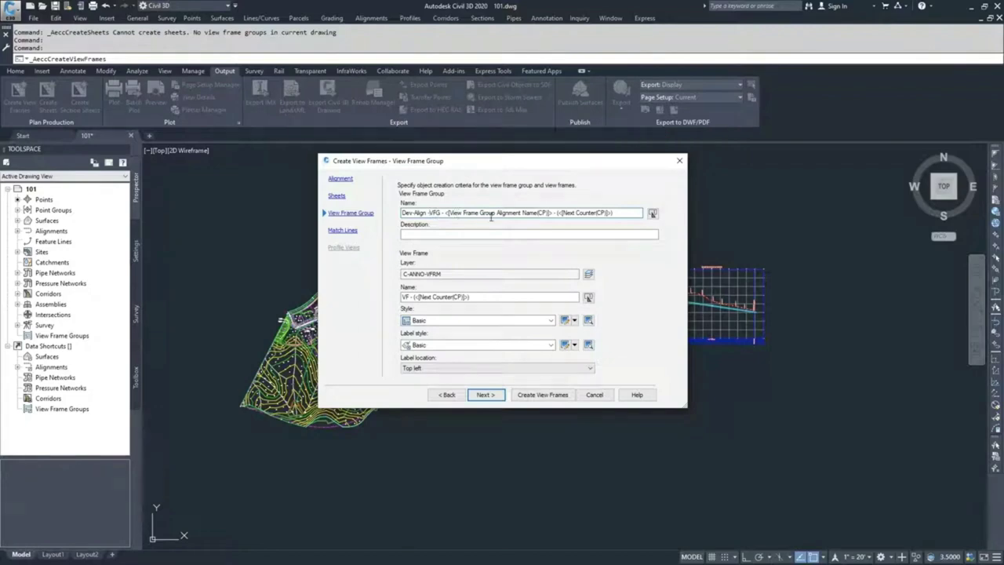
{"action": "left_click", "coordinate": [443, 213]}
{"action": "left_click", "coordinate": [341, 179]}
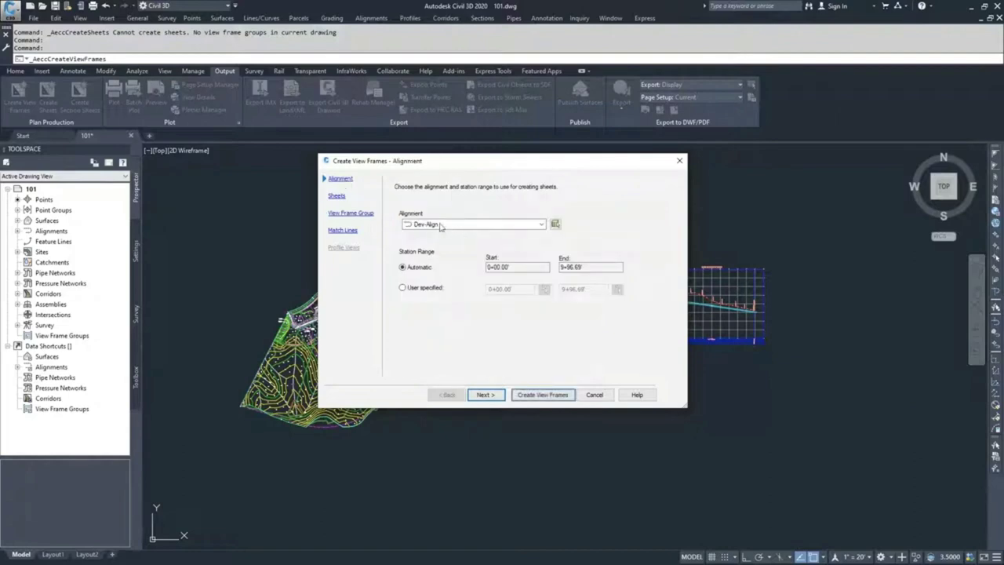
{"action": "left_click", "coordinate": [350, 213]}
{"action": "left_click", "coordinate": [432, 213]}
{"action": "left_click_drag", "start_coordinate": [429, 213], "coordinate": [400, 213]}
{"action": "key", "text": "BackSpace"}
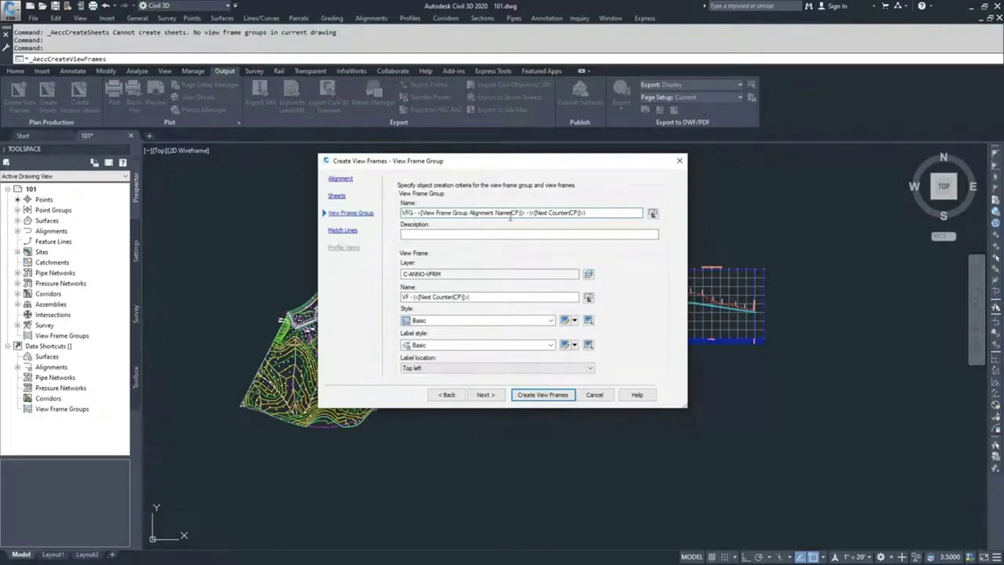
- Prefix the view frame name template with "Dev-Align - ", keeping the VF and next counter parts
{"action": "left_click", "coordinate": [409, 296]}
{"action": "left_click", "coordinate": [413, 297]}
{"action": "type", "text": "Dev-"}
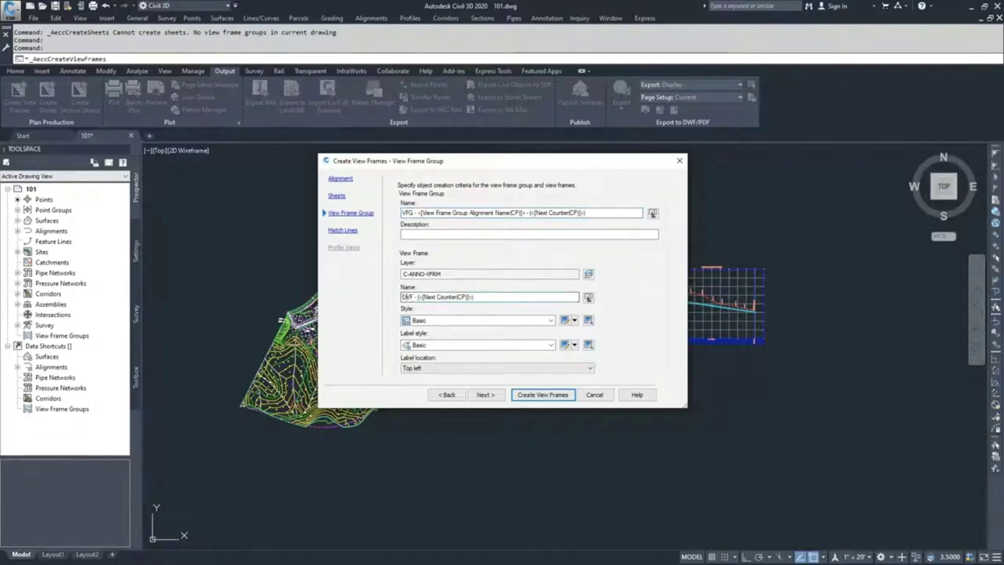
{"action": "type", "text": "Align"}
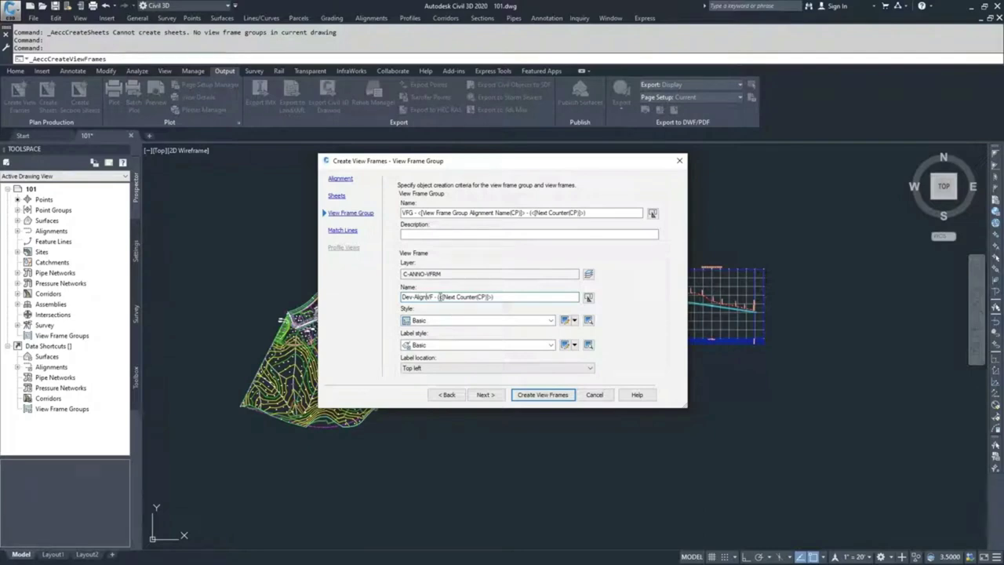
{"action": "type", "text": " -"}
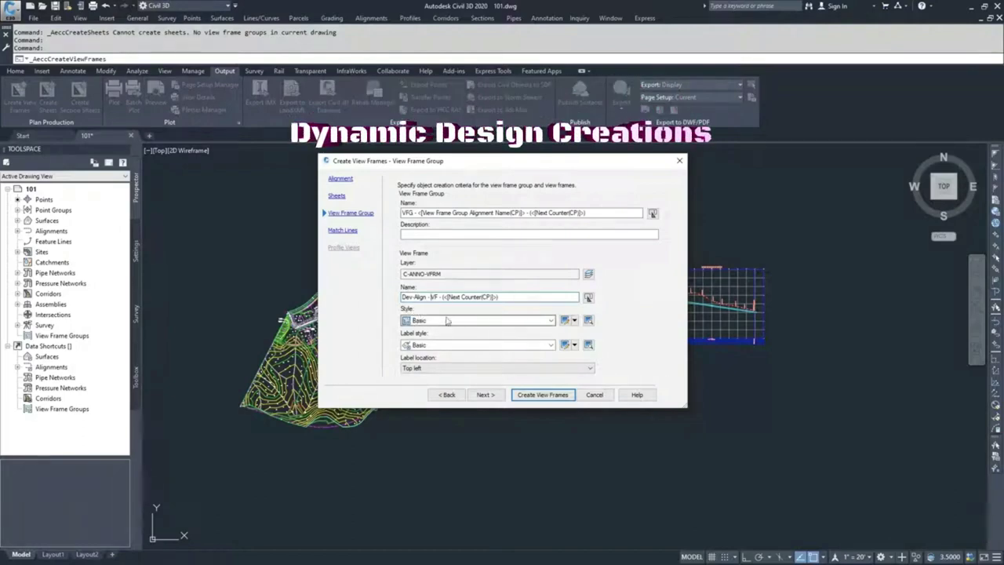
- Review the Basic view frame style's display, summary and information settings, and accept the style as it is
{"action": "left_click", "coordinate": [564, 321]}
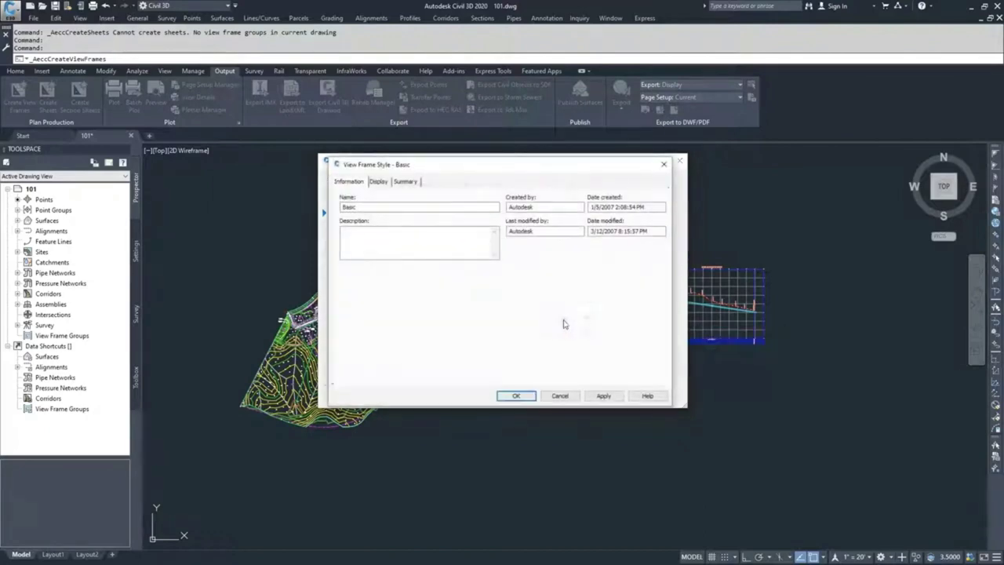
{"action": "left_click", "coordinate": [378, 182]}
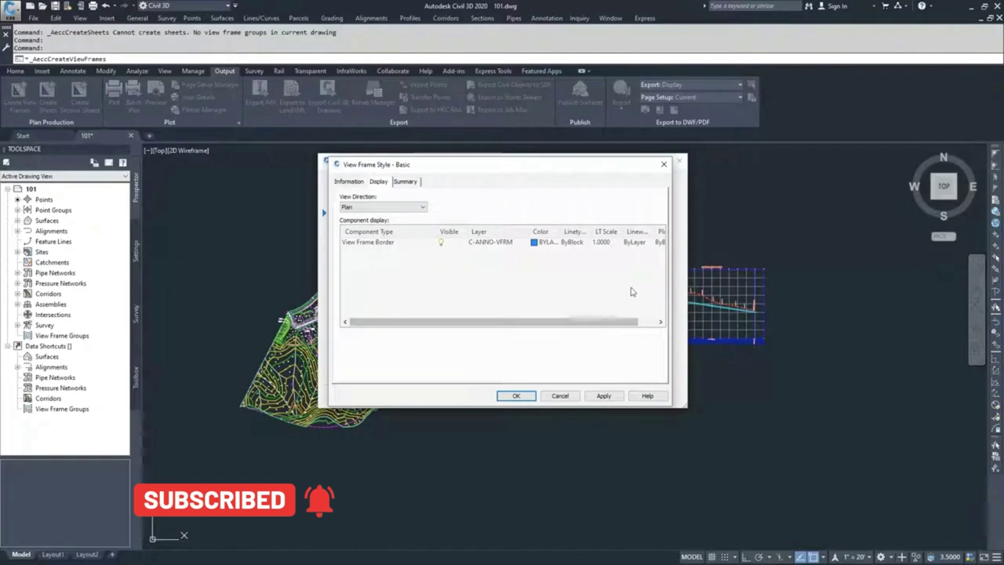
{"action": "left_click_drag", "start_coordinate": [625, 322], "coordinate": [513, 314]}
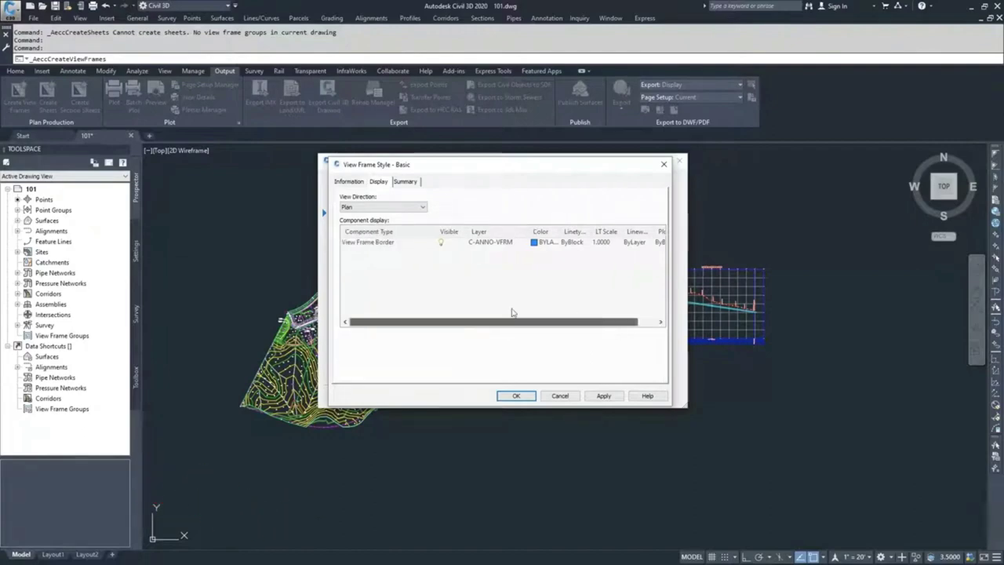
{"action": "left_click", "coordinate": [415, 207]}
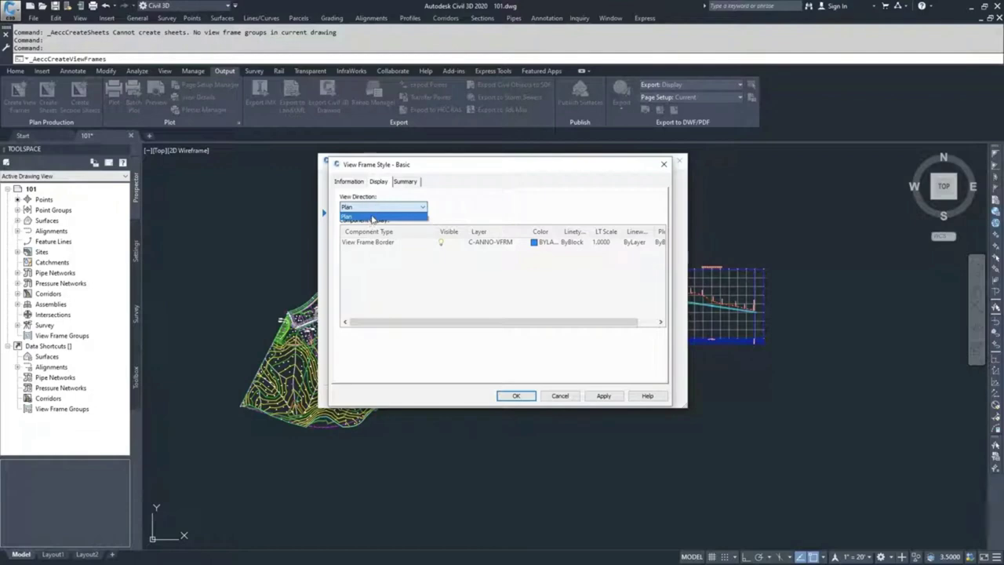
{"action": "left_click", "coordinate": [373, 218]}
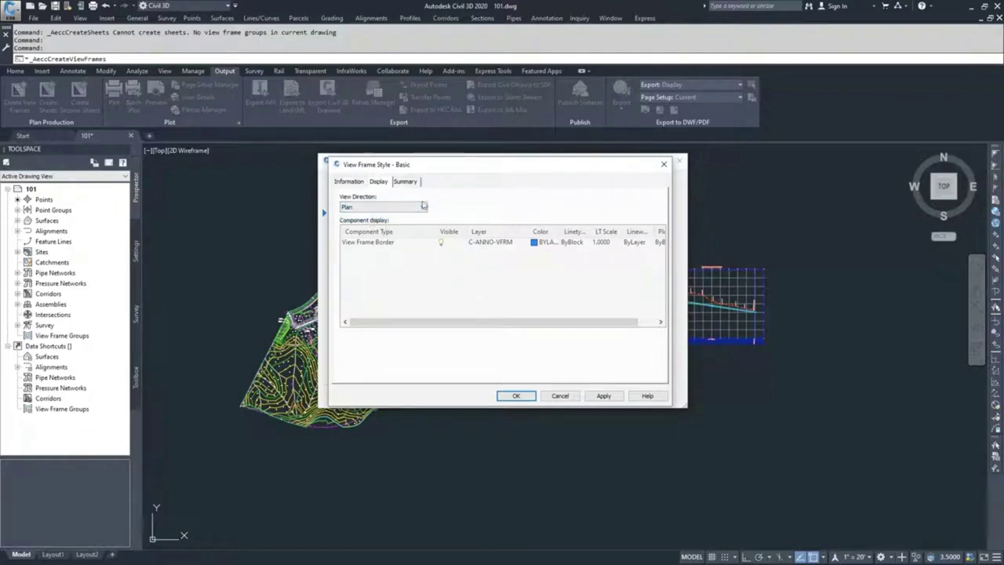
{"action": "left_click", "coordinate": [406, 185]}
{"action": "left_click", "coordinate": [350, 182]}
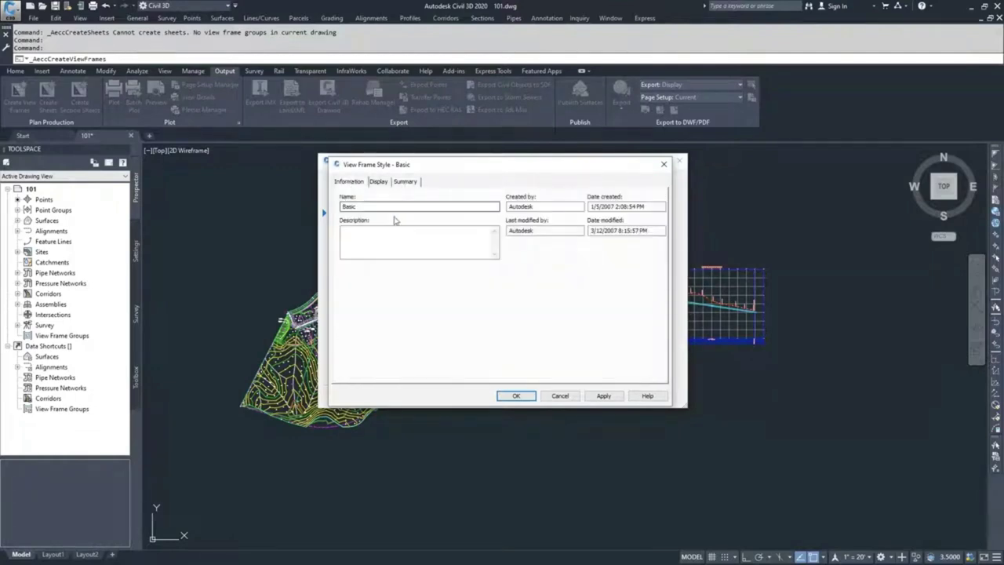
{"action": "left_click", "coordinate": [602, 396]}
{"action": "left_click", "coordinate": [523, 396]}
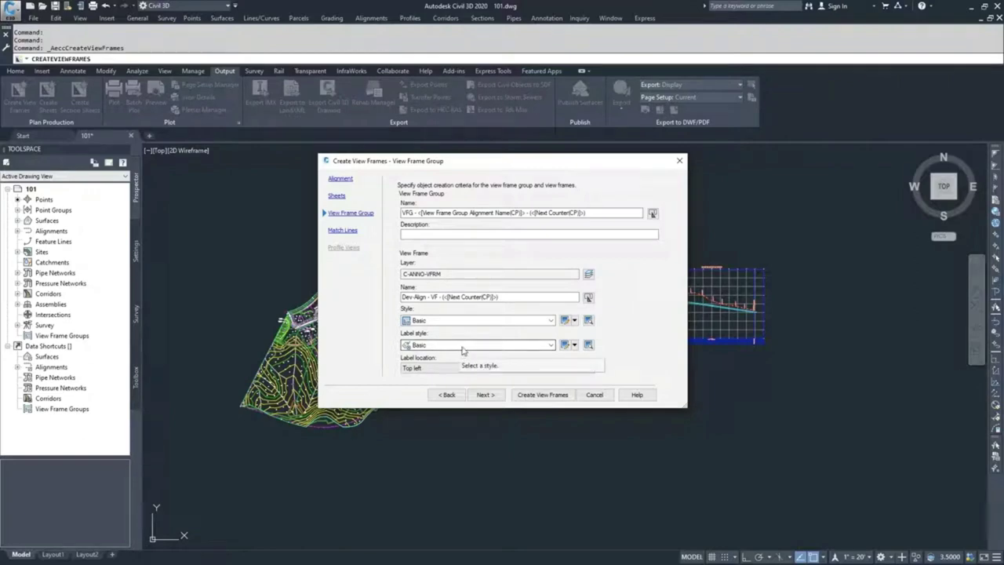
- Inspect the Basic view frame label style's layout and its label text in the preview, and accept the style as it is
{"action": "left_click", "coordinate": [563, 345]}
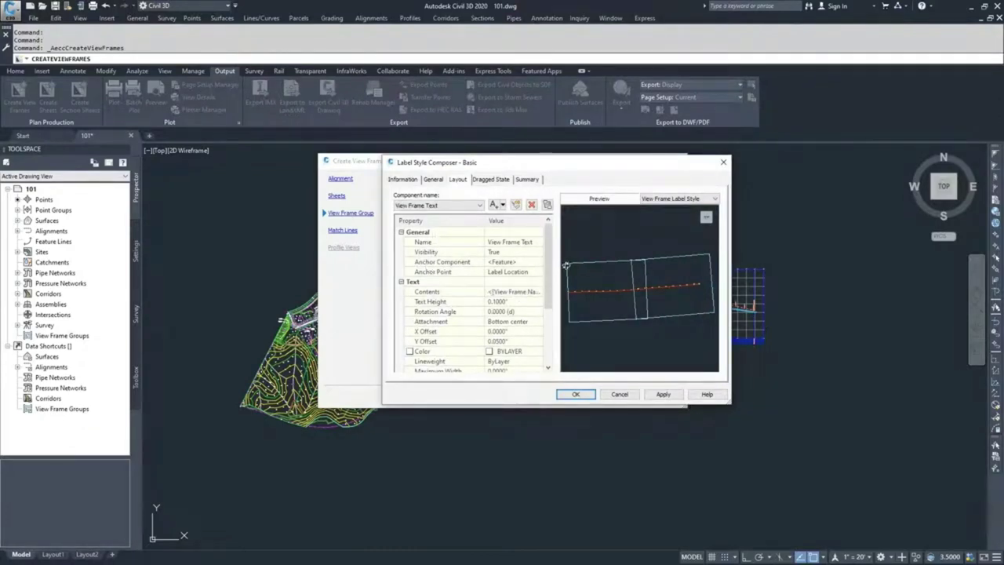
{"action": "scroll", "coordinate": [611, 274], "scroll_direction": "up", "scroll_amount": 5}
{"action": "scroll", "coordinate": [624, 278], "scroll_direction": "up", "scroll_amount": 4}
{"action": "scroll", "coordinate": [621, 279], "scroll_direction": "up", "scroll_amount": 2}
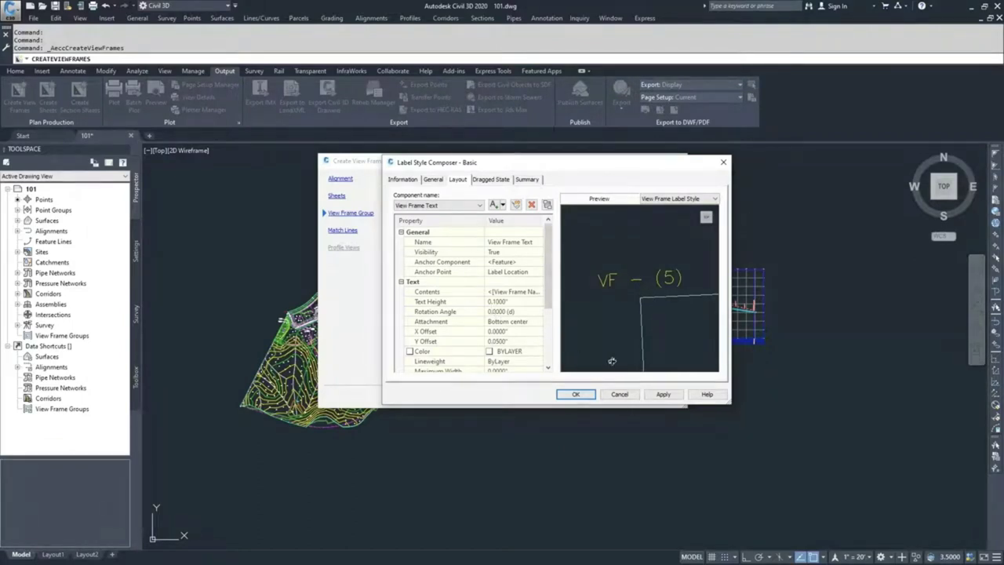
{"action": "left_click", "coordinate": [576, 393]}
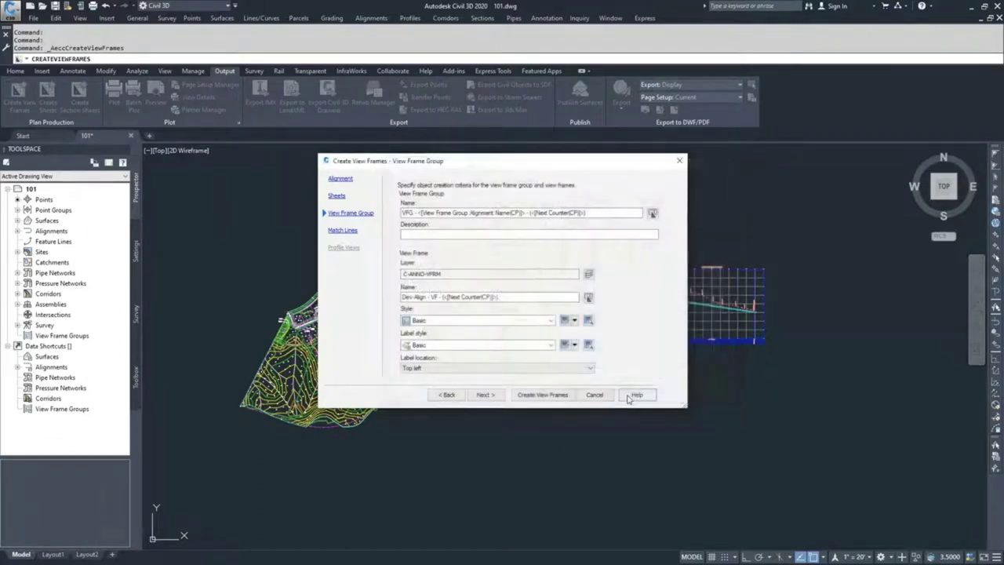
- Proceed to the match line settings, keep match lines inserted, and prefix the match line name template with "Dev-"
{"action": "left_click", "coordinate": [493, 396]}
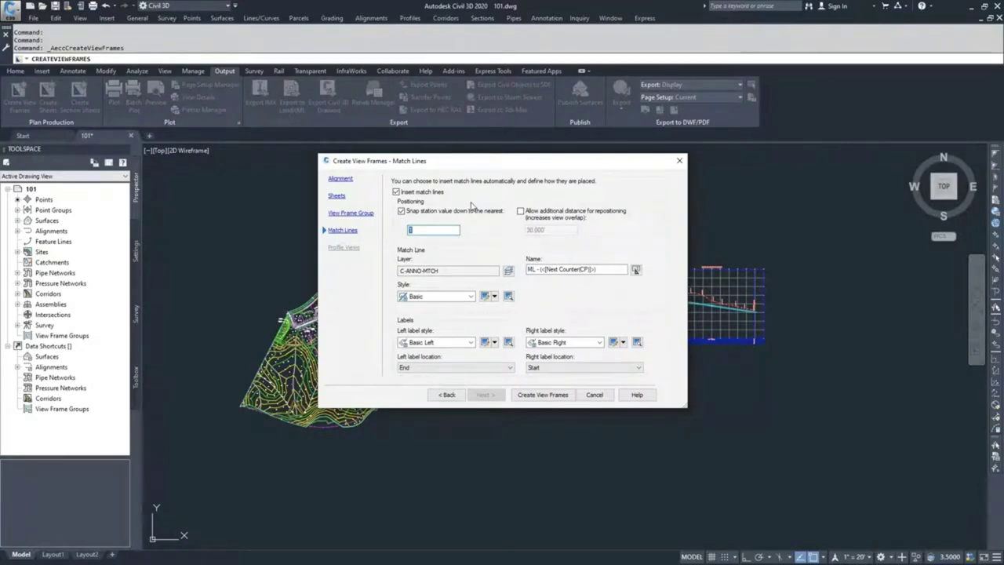
{"action": "left_click", "coordinate": [396, 192]}
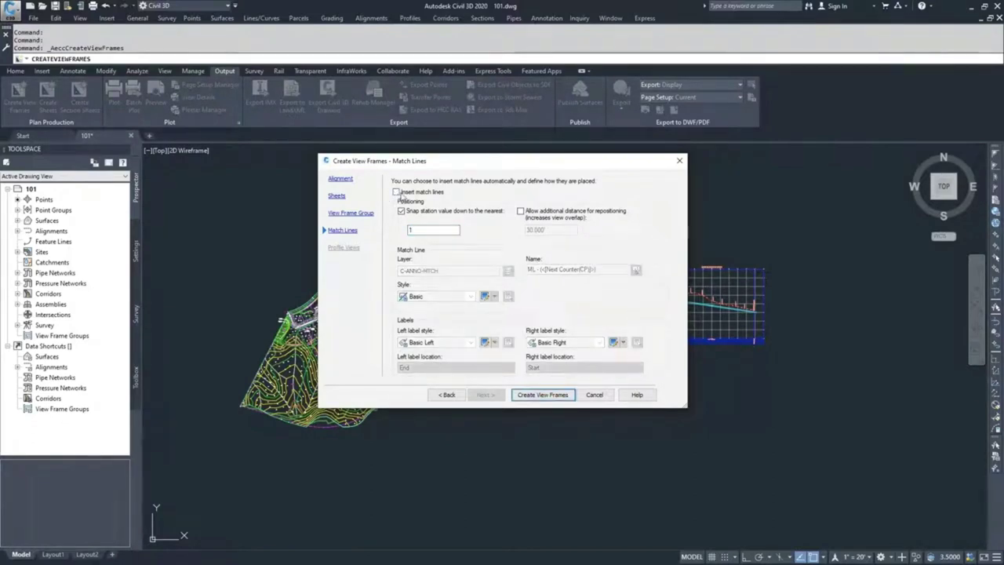
{"action": "left_click", "coordinate": [396, 192]}
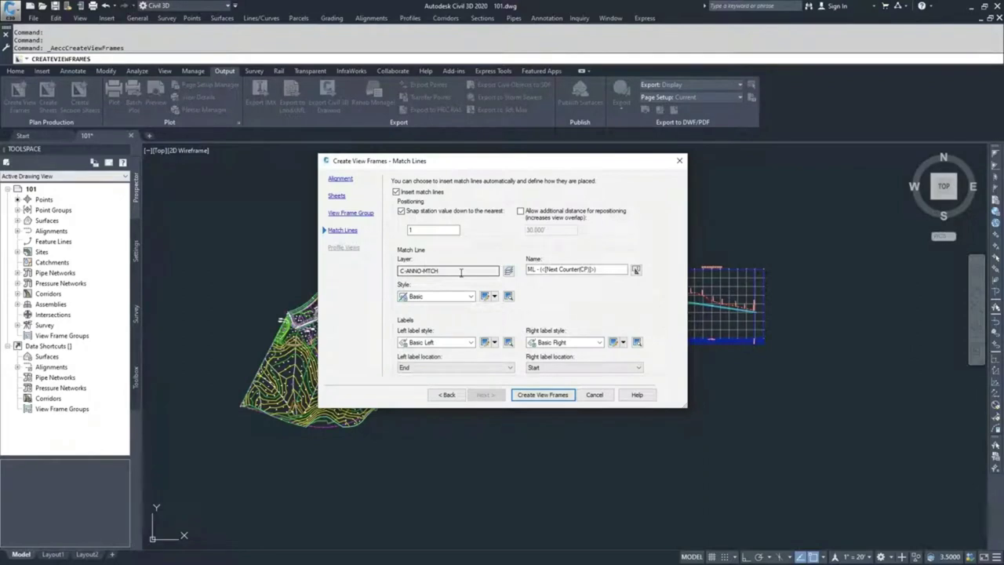
{"action": "left_click", "coordinate": [537, 269]}
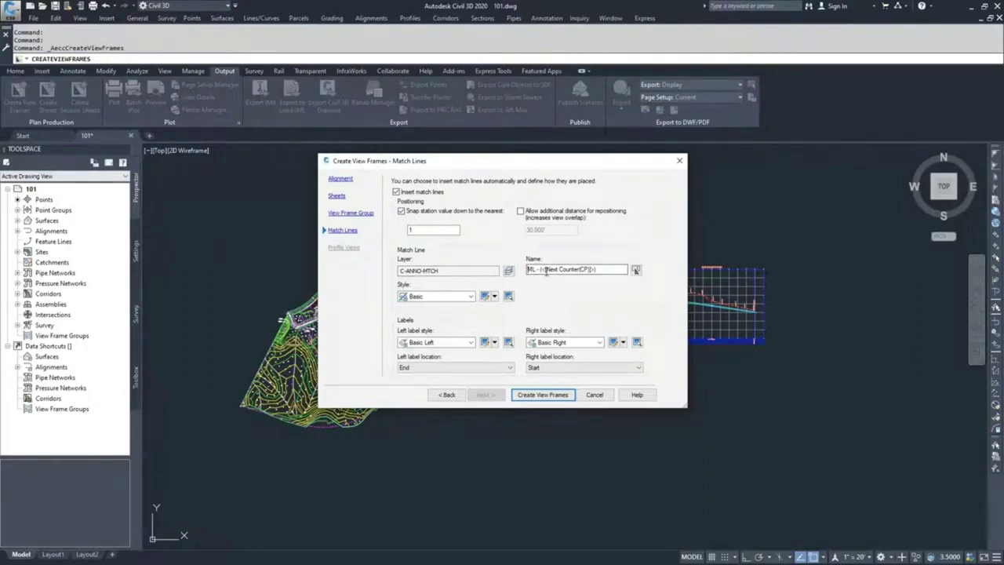
{"action": "type", "text": "Dev"}
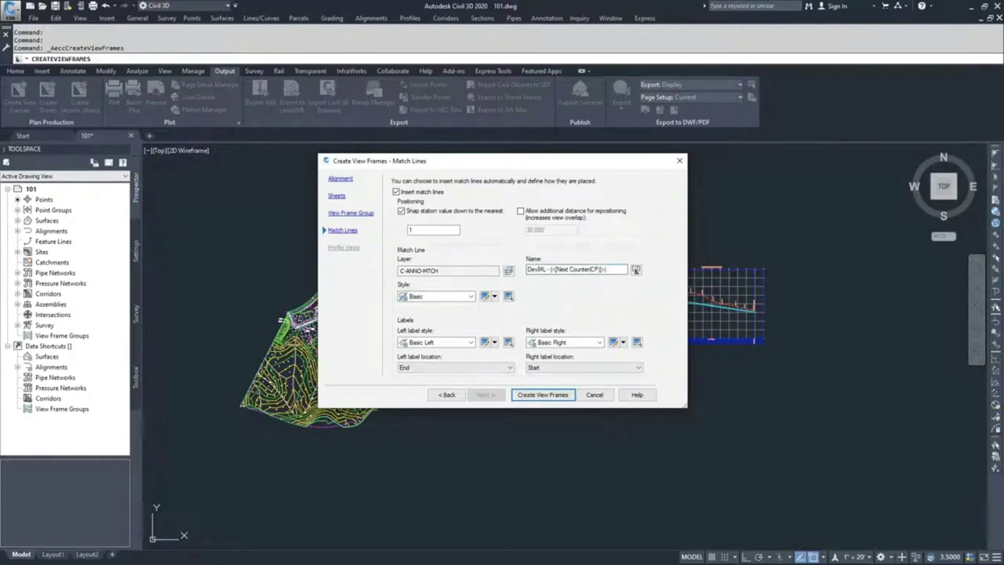
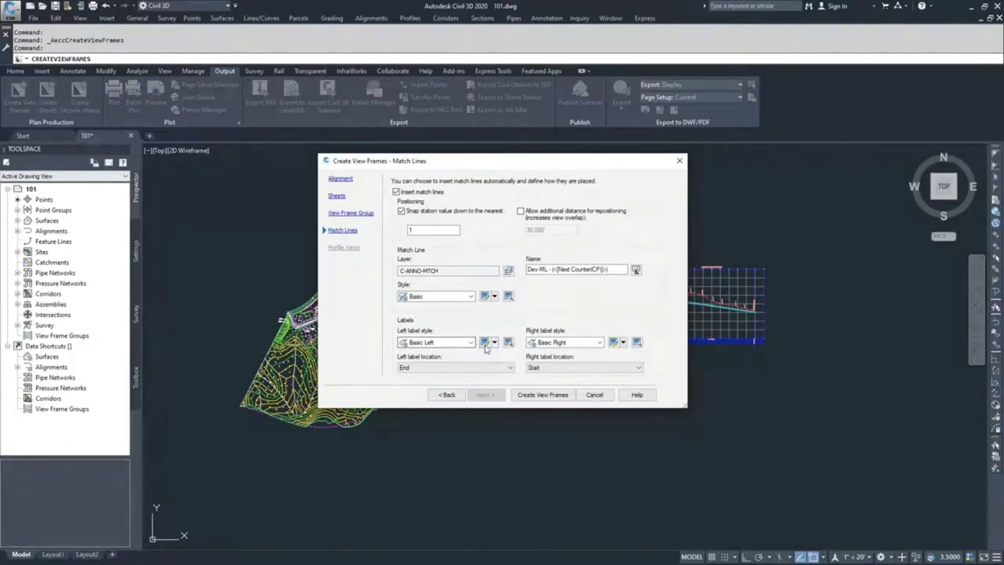
- Inspect the Basic Left match line label style's layout and text contents, leaving the style unchanged
{"action": "left_click", "coordinate": [485, 342]}
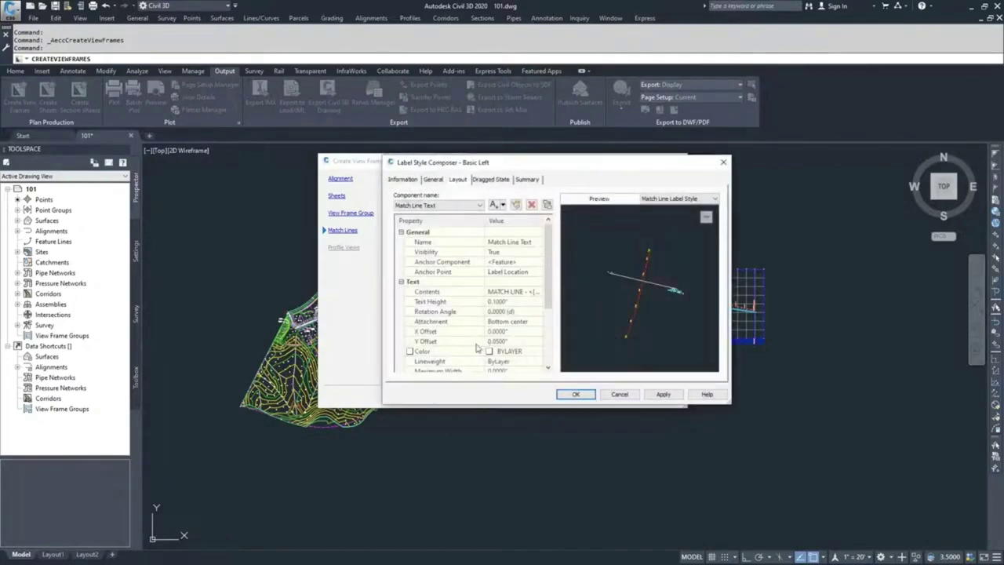
{"action": "left_click", "coordinate": [480, 204]}
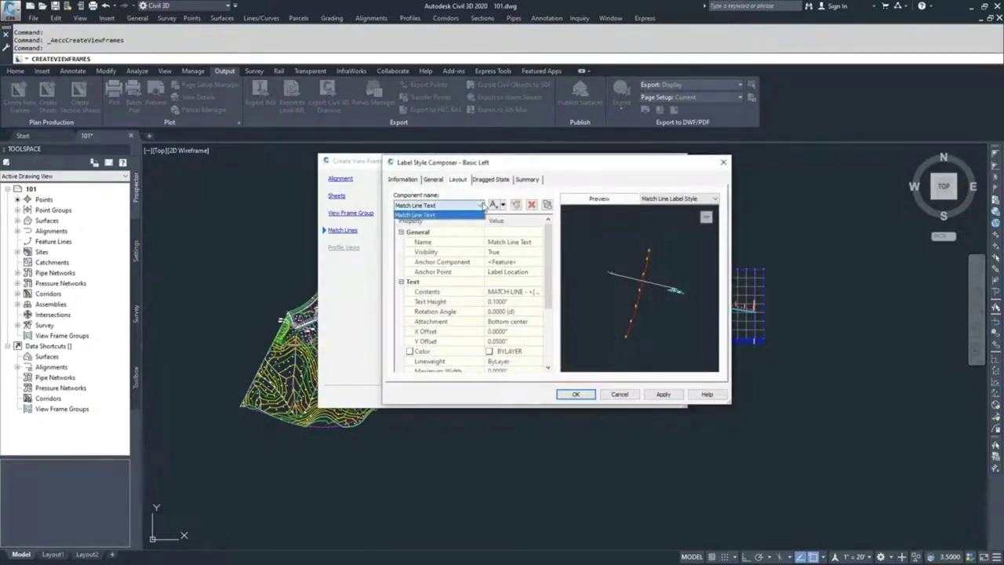
{"action": "left_click", "coordinate": [502, 293]}
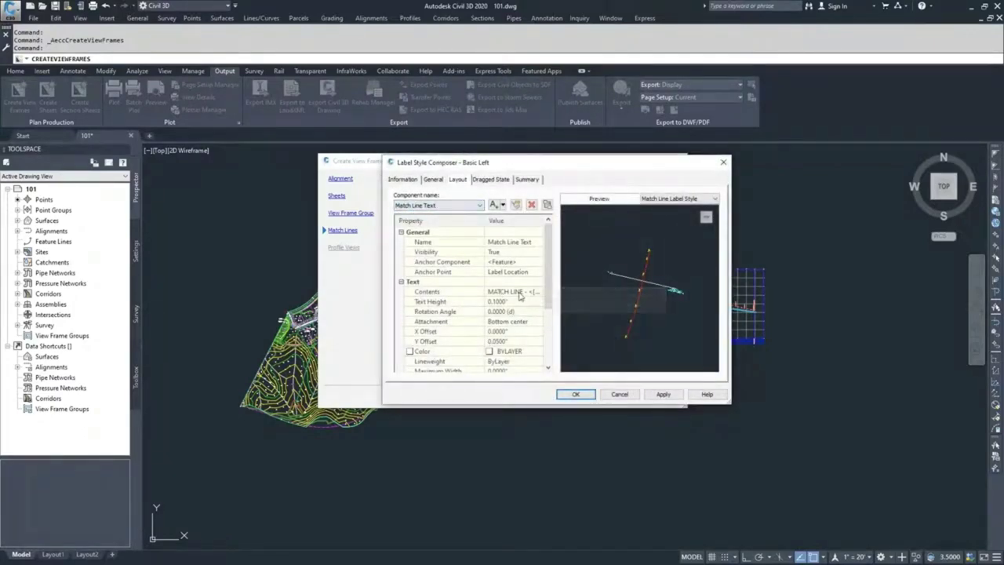
{"action": "left_click", "coordinate": [533, 292]}
{"action": "left_click", "coordinate": [537, 292]}
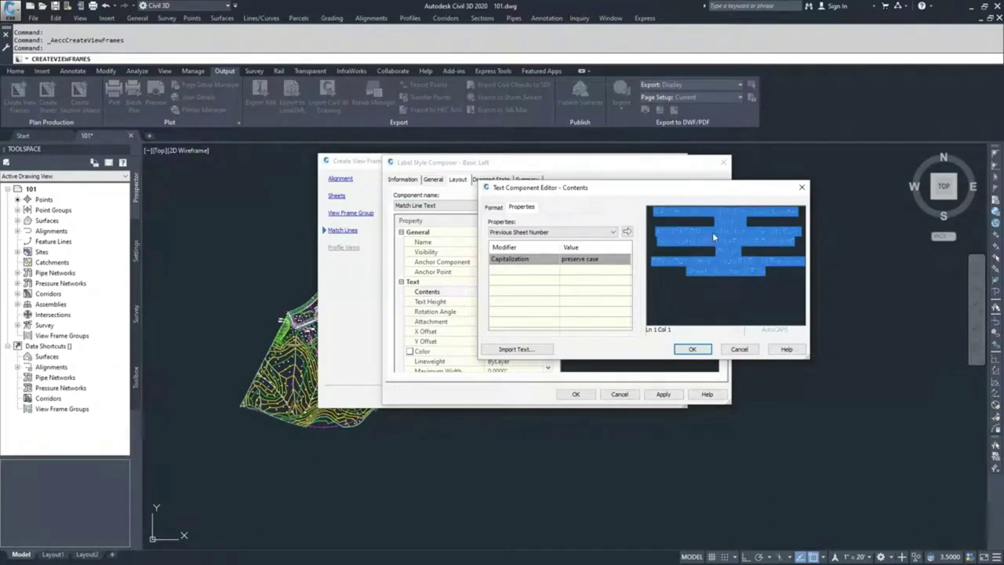
{"action": "left_click", "coordinate": [735, 351]}
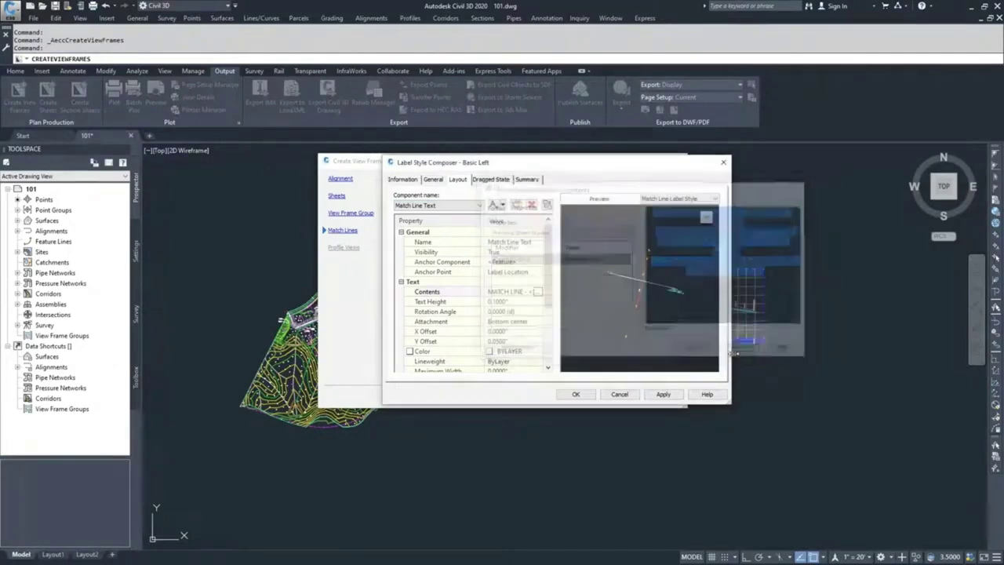
{"action": "left_click", "coordinate": [620, 394]}
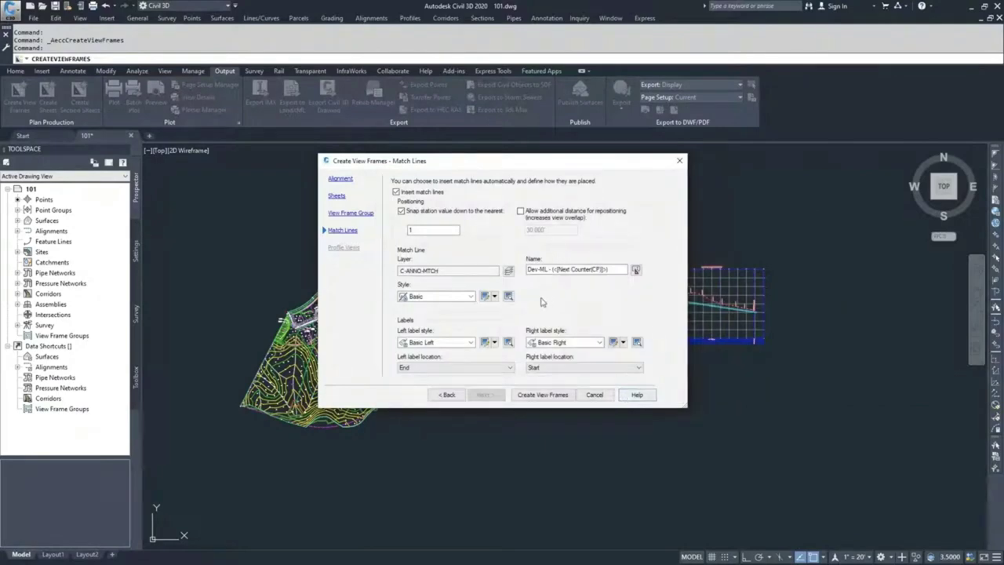
- Check the Basic Right match line label style without changing it, and create the view frames
{"action": "left_click", "coordinate": [613, 342]}
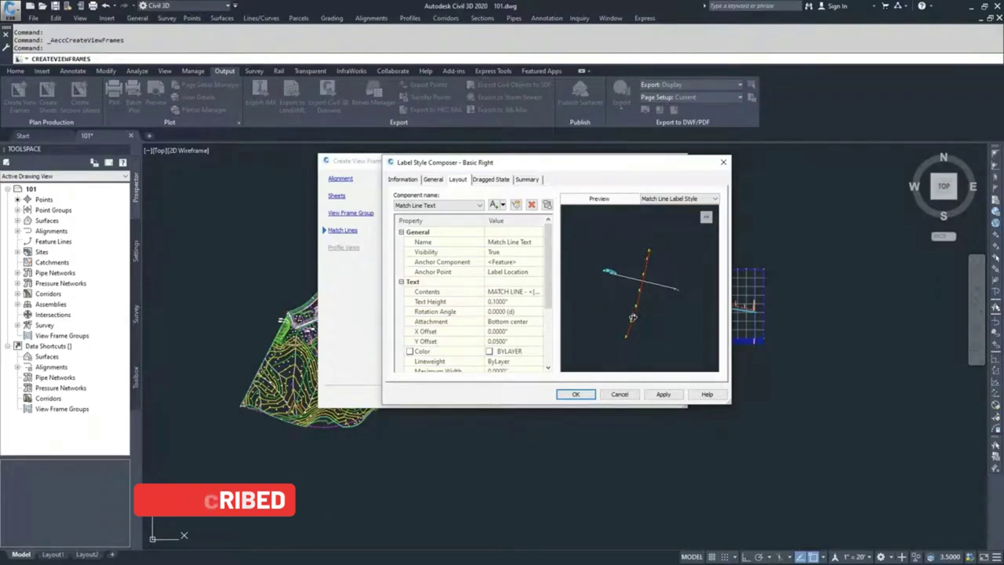
{"action": "left_click", "coordinate": [619, 394]}
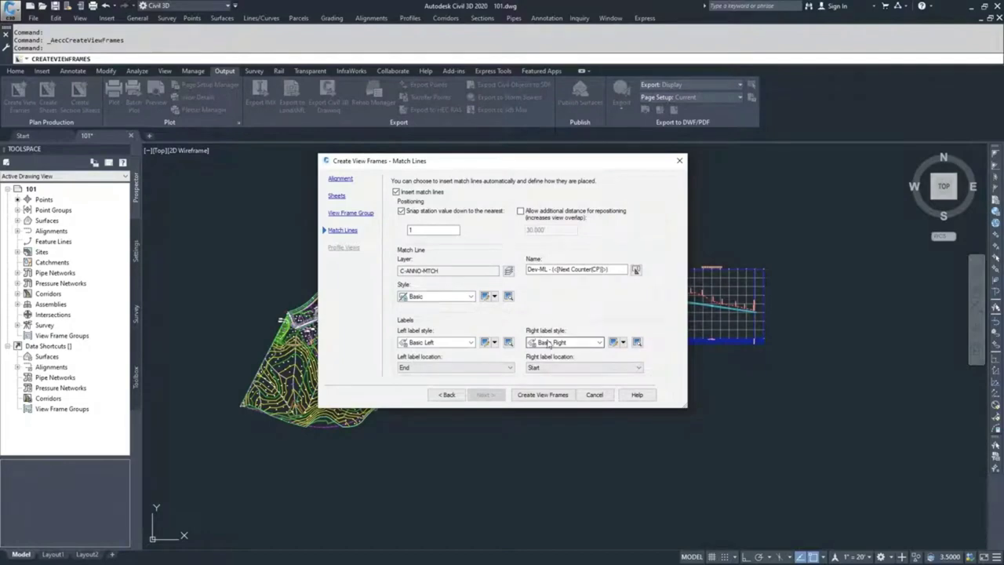
{"action": "left_click", "coordinate": [541, 395]}
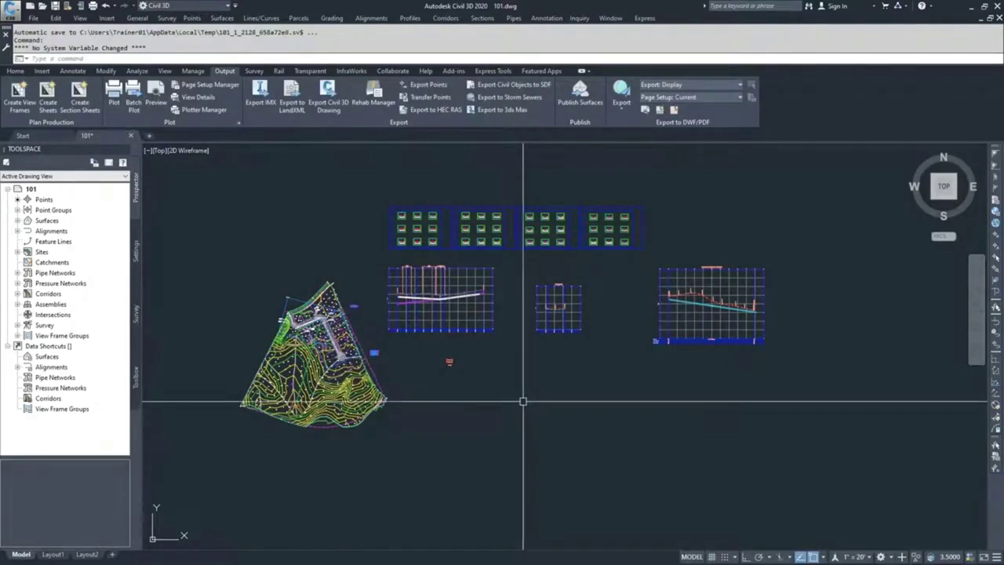
- Examine the new view frames over the site plan and their view frame labels
{"action": "scroll", "coordinate": [362, 339], "scroll_direction": "up", "scroll_amount": 4}
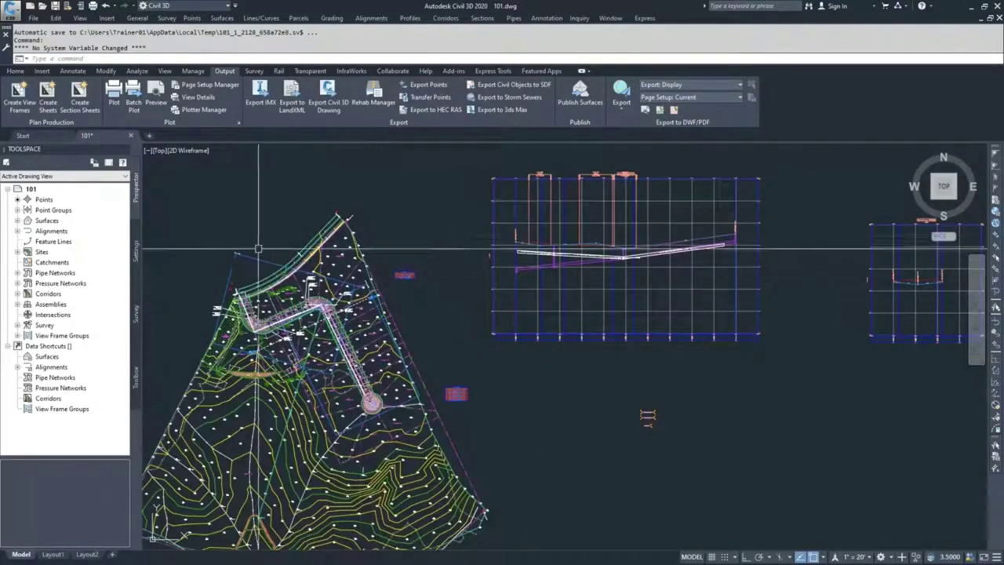
{"action": "left_click", "coordinate": [346, 290]}
{"action": "key", "text": "Escape"}
{"action": "left_click", "coordinate": [365, 287]}
{"action": "scroll", "coordinate": [302, 260], "scroll_direction": "up", "scroll_amount": 8}
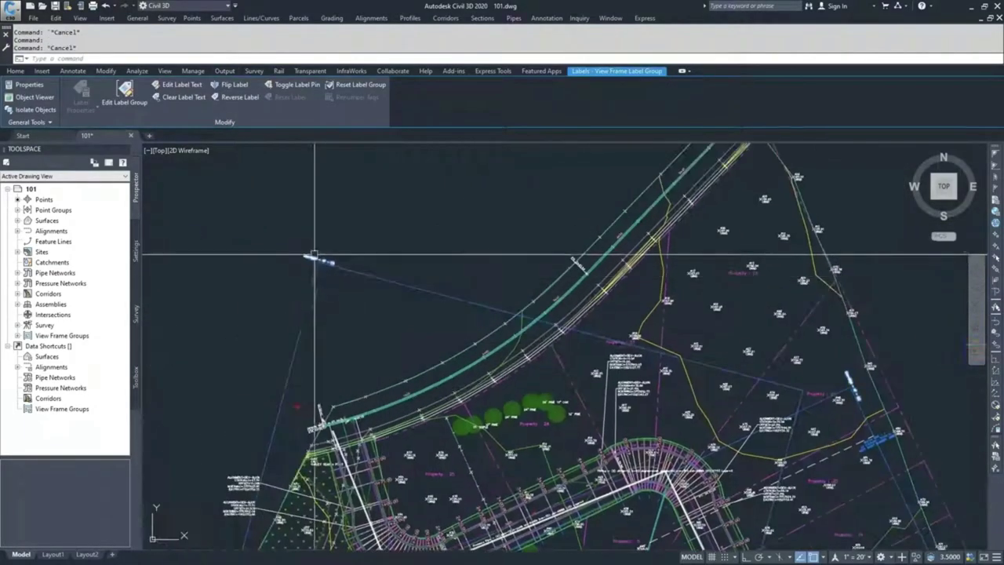
{"action": "key", "text": "Escape"}
{"action": "scroll", "coordinate": [399, 347], "scroll_direction": "down", "scroll_amount": 8}
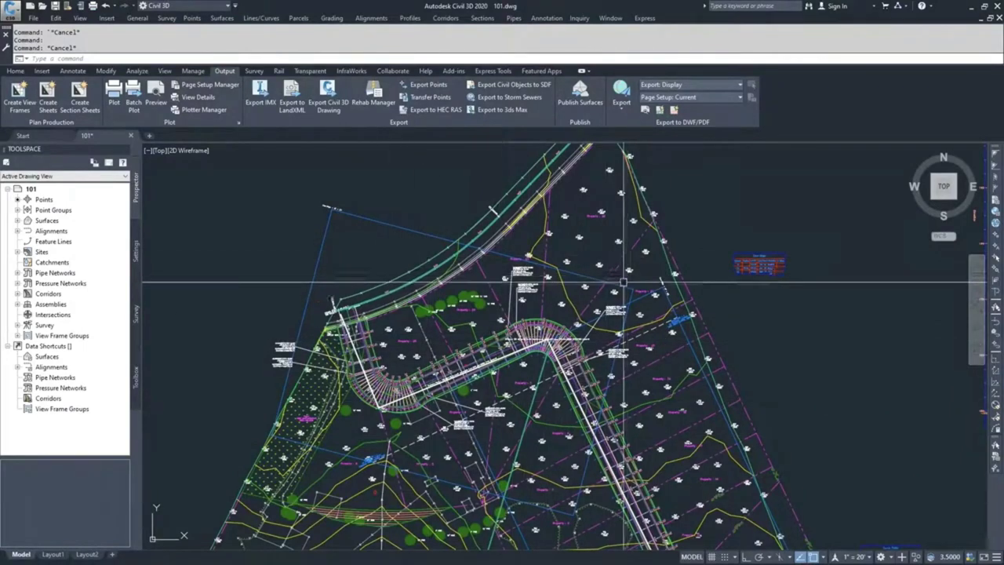
- Examine the match line between the view frames and the labels at both of its ends
{"action": "left_click", "coordinate": [655, 341]}
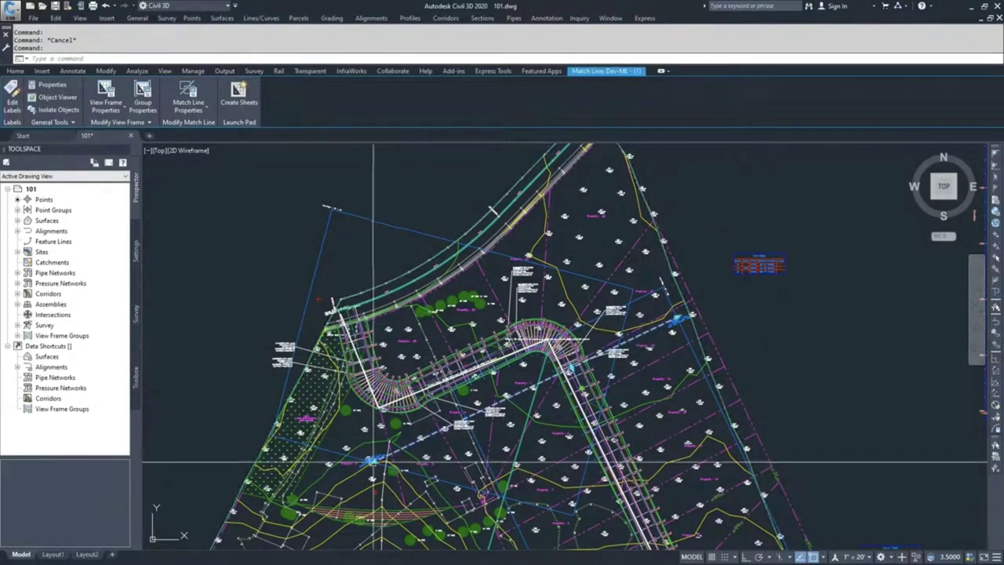
{"action": "scroll", "coordinate": [369, 462], "scroll_direction": "up", "scroll_amount": 10}
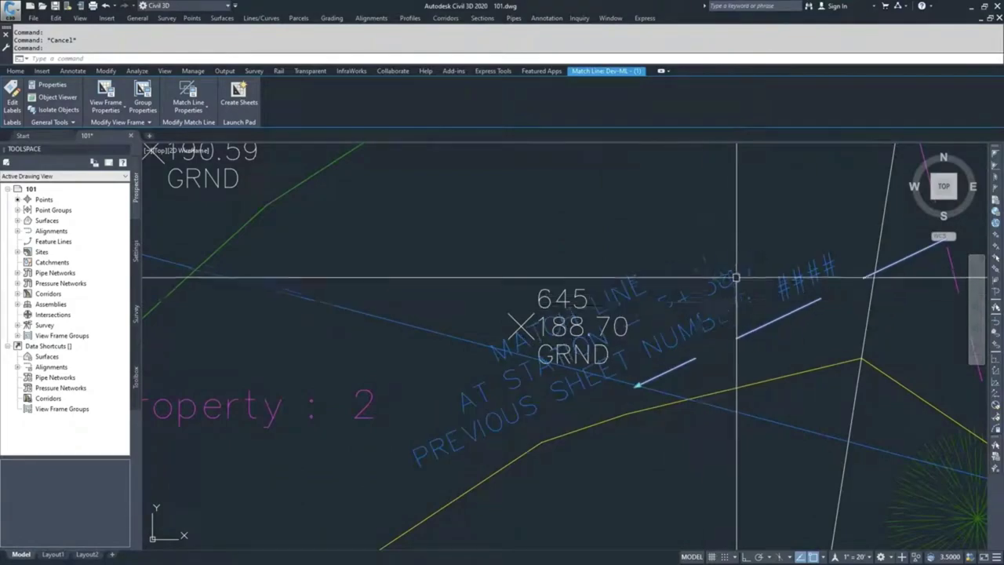
{"action": "scroll", "coordinate": [737, 288], "scroll_direction": "down", "scroll_amount": 5}
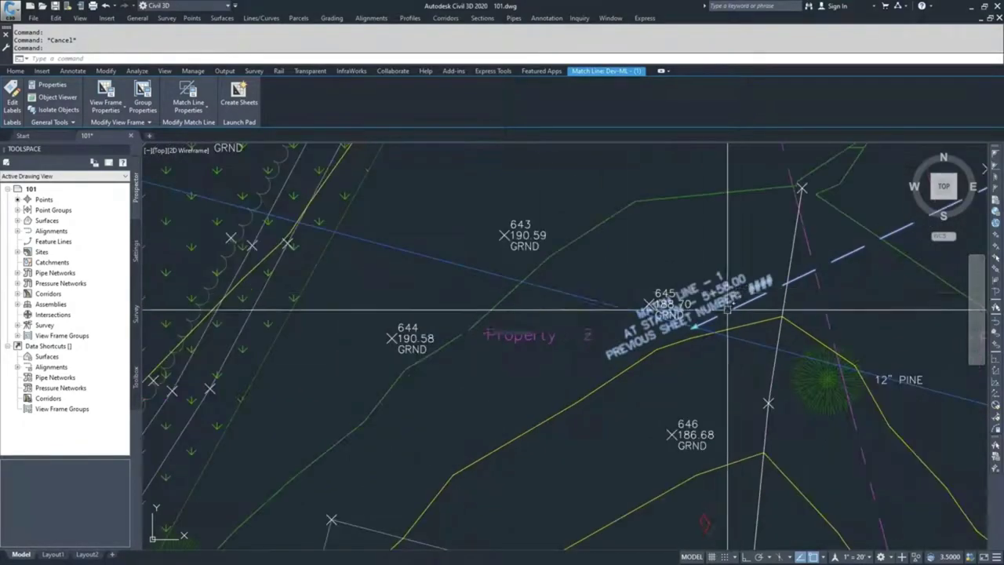
{"action": "scroll", "coordinate": [649, 319], "scroll_direction": "down", "scroll_amount": 6}
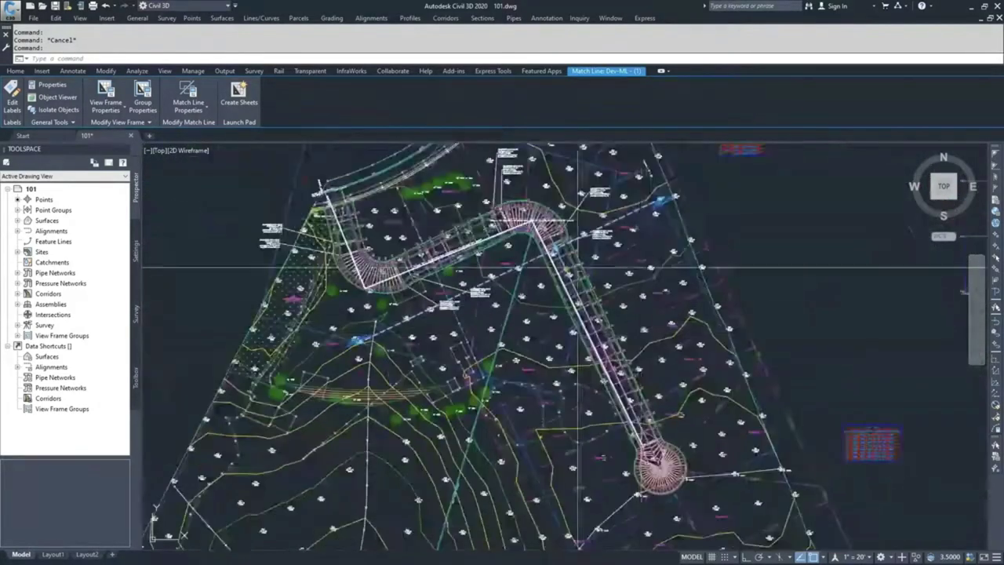
{"action": "scroll", "coordinate": [667, 280], "scroll_direction": "up", "scroll_amount": 10}
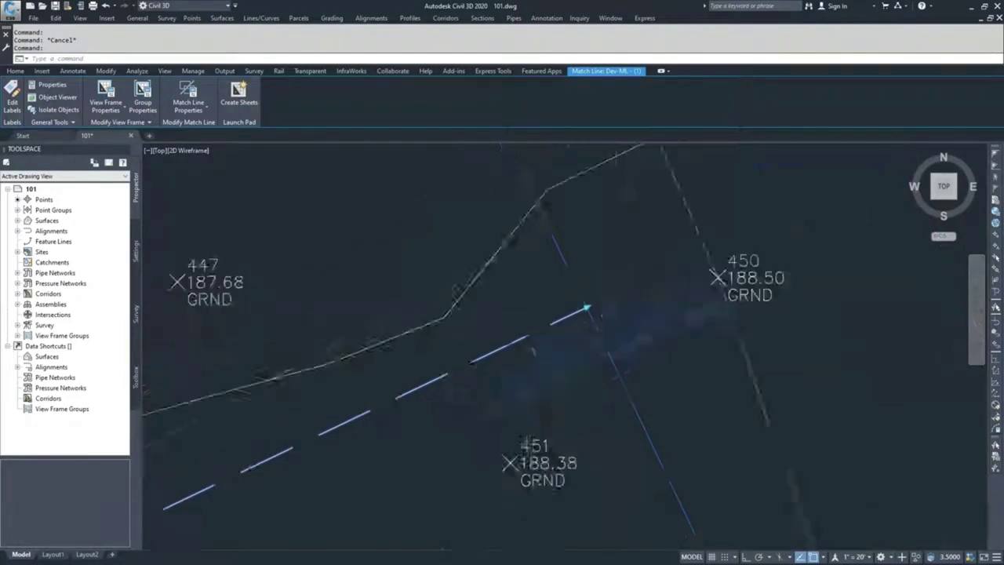
{"action": "scroll", "coordinate": [586, 308], "scroll_direction": "down", "scroll_amount": 10}
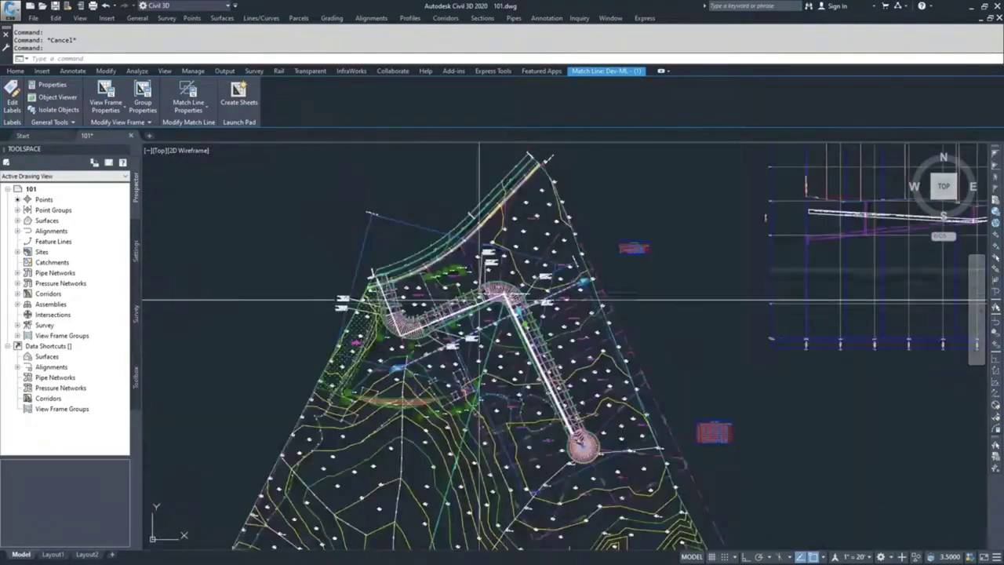
{"action": "key", "text": "Escape"}
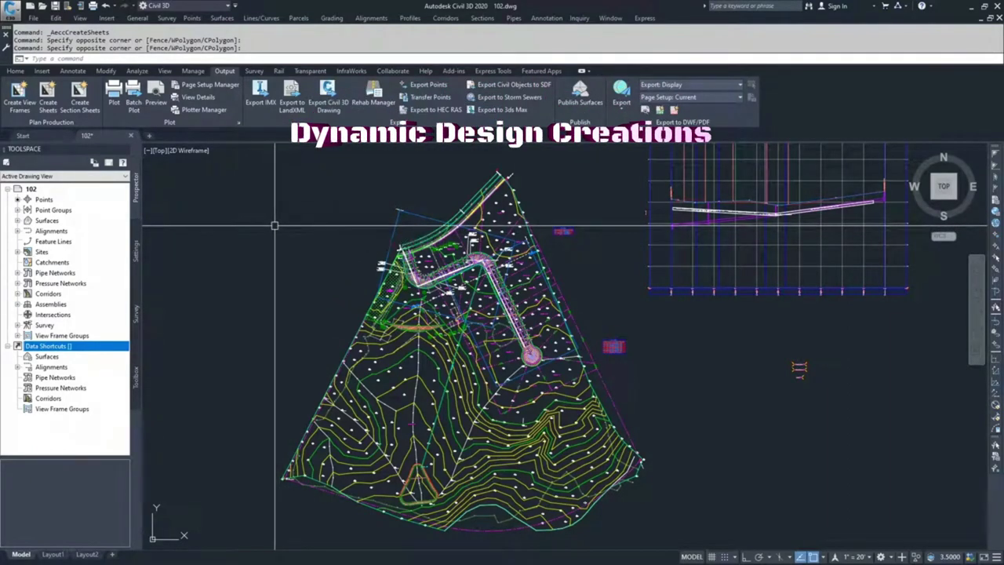
- Save the drawing under the new name 102-sheets.dwg in the Datasets folder
{"action": "left_click", "coordinate": [35, 19]}
{"action": "left_click", "coordinate": [63, 92]}
{"action": "left_click", "coordinate": [453, 385]}
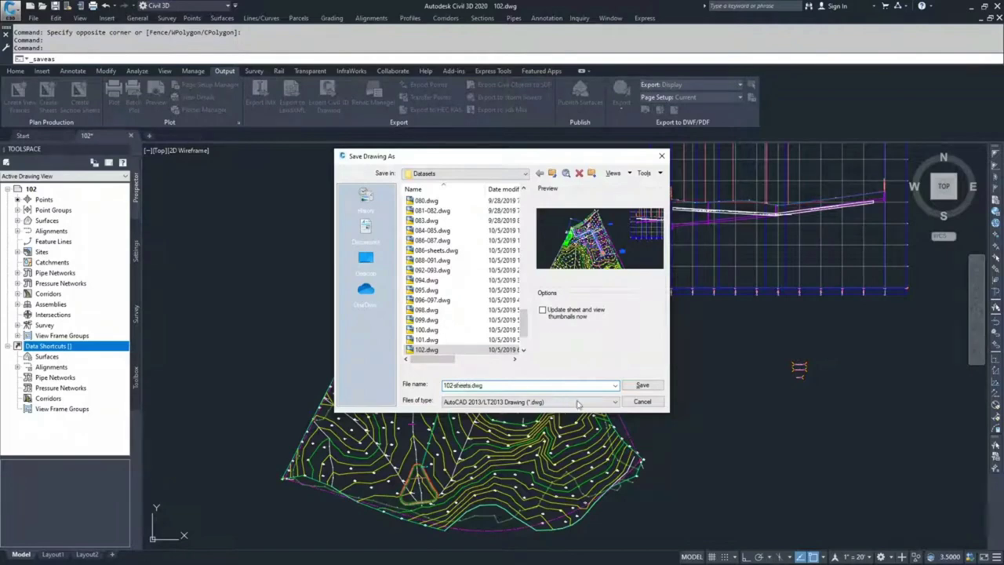
{"action": "left_click", "coordinate": [642, 385]}
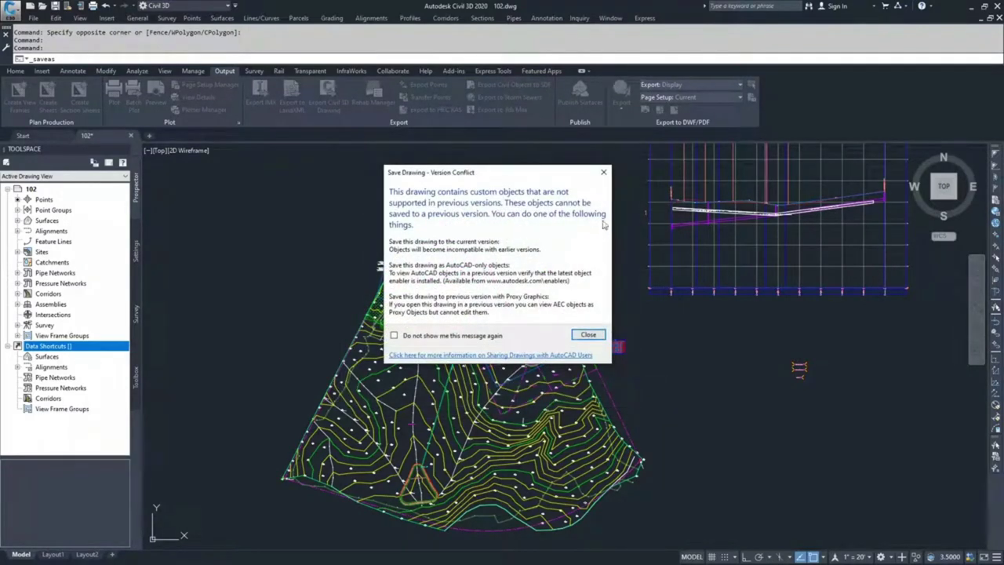
{"action": "left_click", "coordinate": [588, 335]}
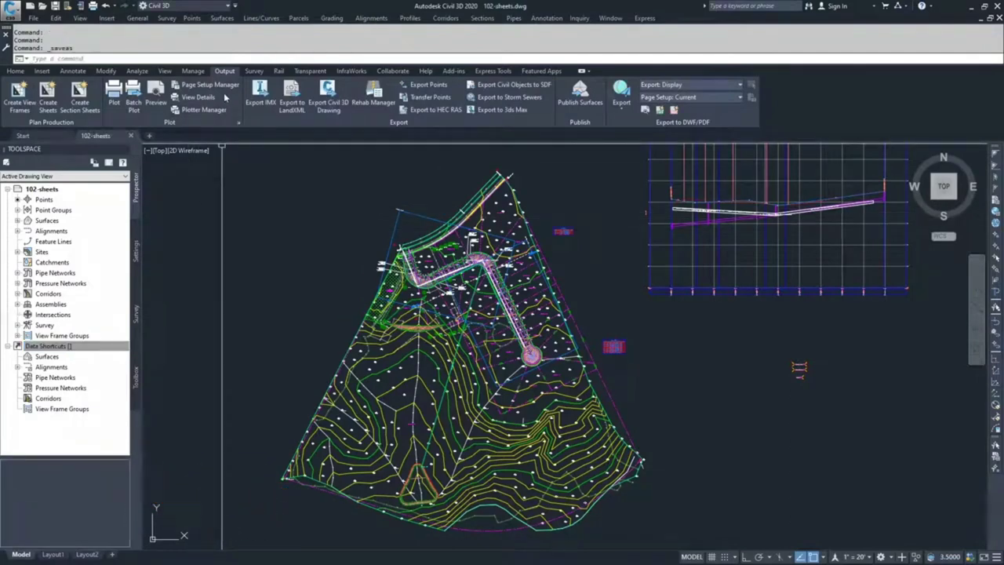
- Start creating sheets from view frame group VFG - Dev-Align - (1), placing all layouts in the current drawing
{"action": "left_click", "coordinate": [47, 94]}
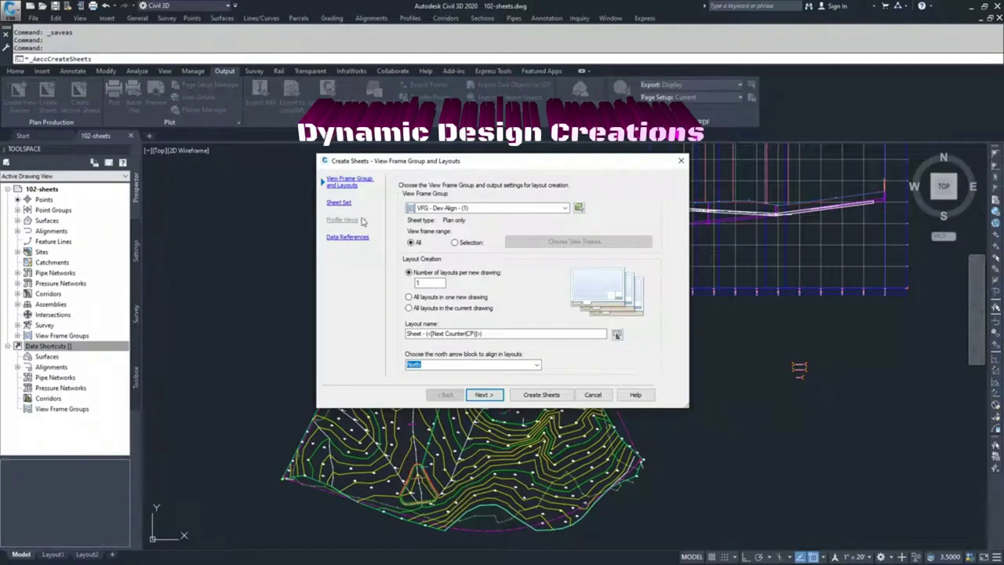
{"action": "mouse_move", "coordinate": [478, 165]}
{"action": "left_mouse_down"}
{"action": "mouse_move", "coordinate": [411, 181]}
{"action": "mouse_move", "coordinate": [349, 166]}
{"action": "left_mouse_up"}
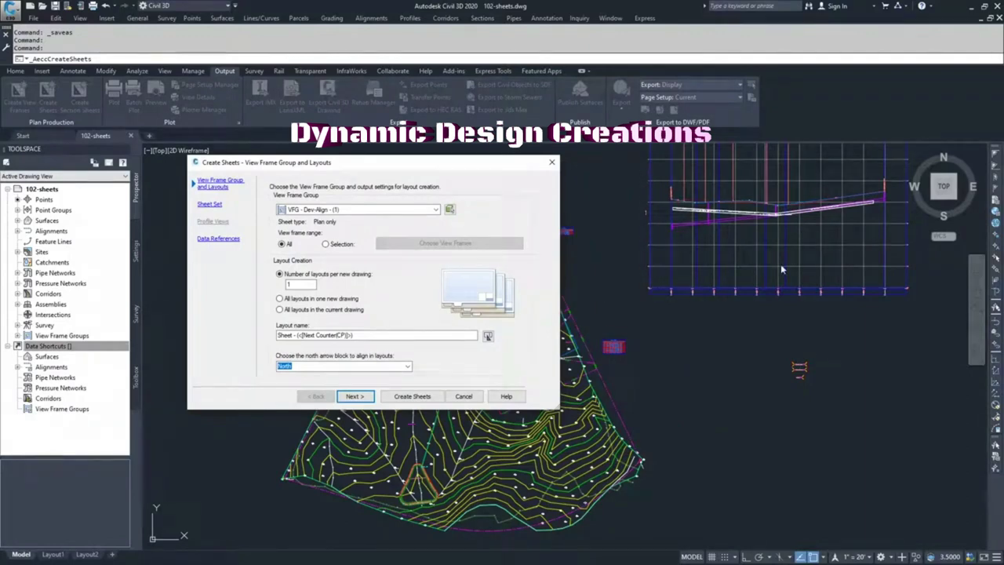
{"action": "left_click_drag", "start_coordinate": [297, 168], "coordinate": [519, 151]}
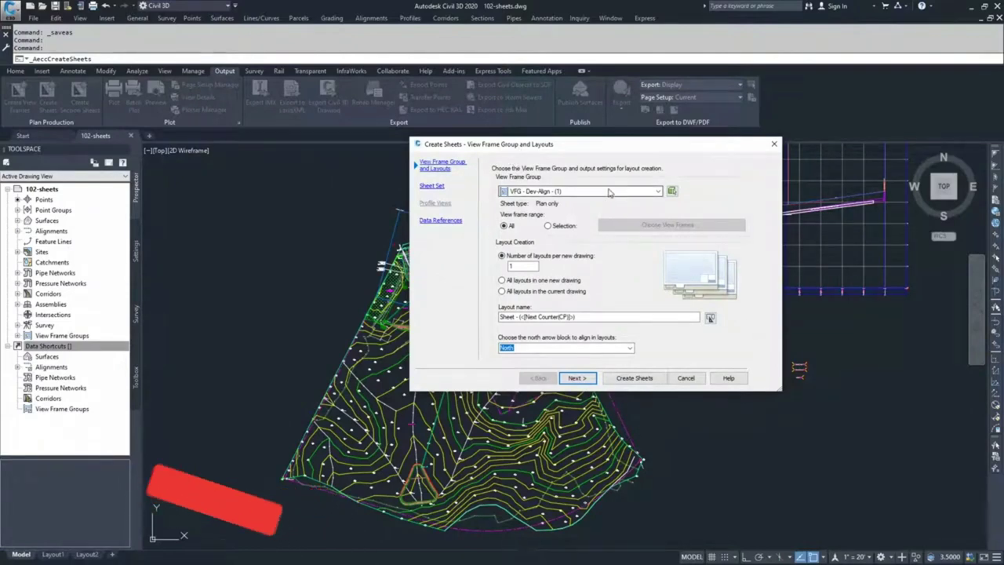
{"action": "left_click", "coordinate": [614, 196]}
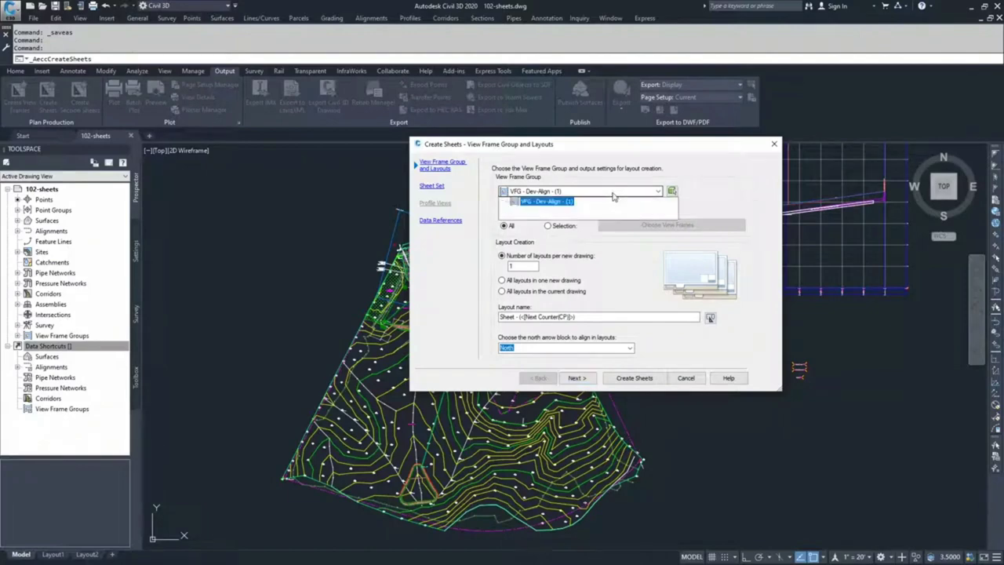
{"action": "left_click", "coordinate": [564, 203]}
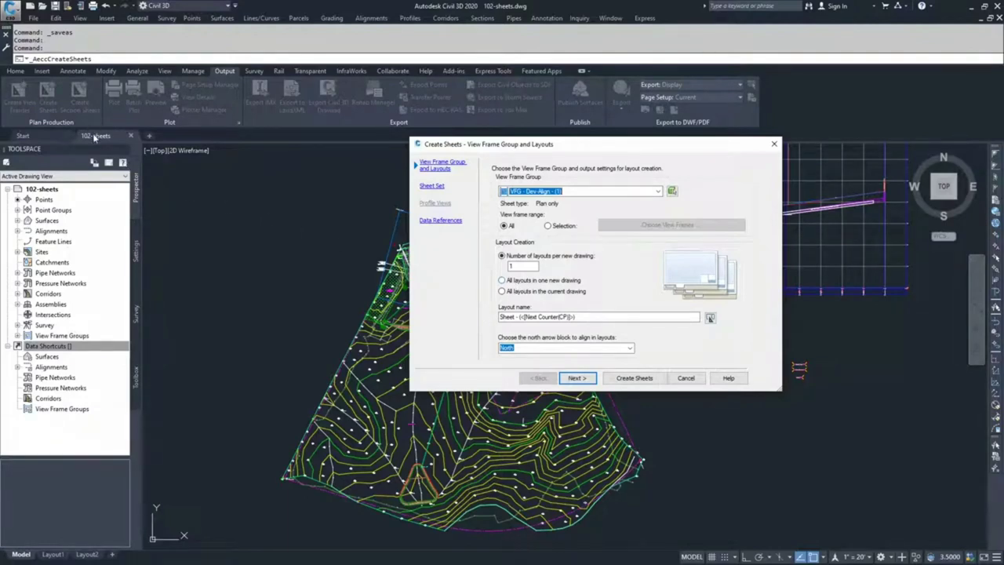
{"action": "left_click", "coordinate": [503, 290]}
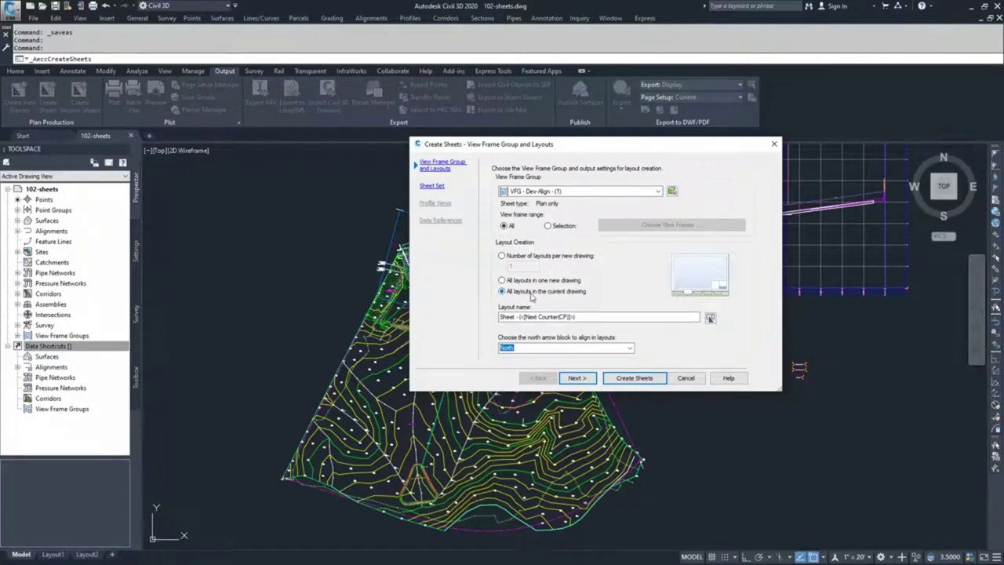
{"action": "left_click_drag", "start_coordinate": [538, 152], "coordinate": [818, 179]}
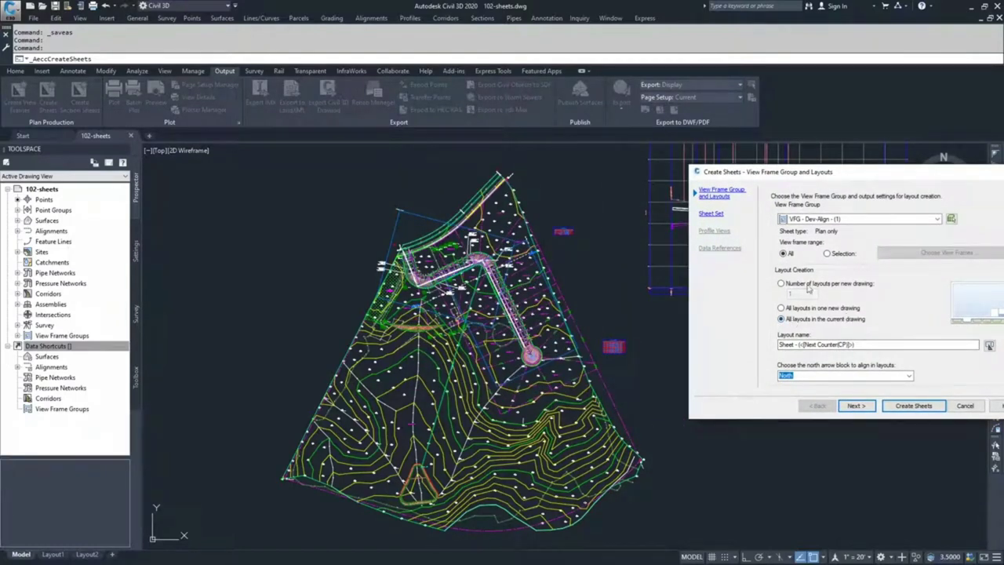
- Prefix the layout name template with "Dev-" and choose North as the north arrow block to align in the layouts
{"action": "left_click_drag", "start_coordinate": [834, 177], "coordinate": [692, 156]}
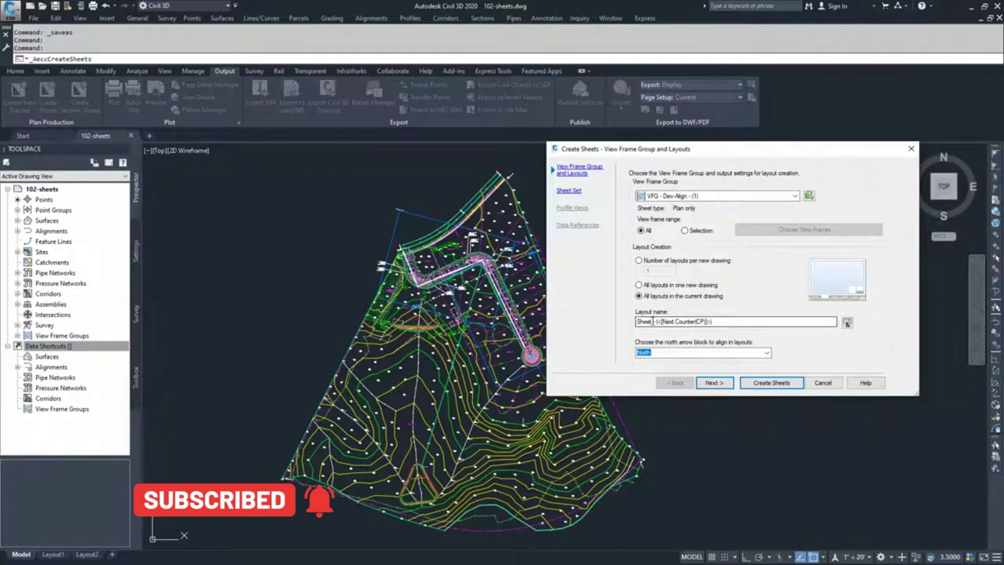
{"action": "left_click", "coordinate": [638, 322]}
{"action": "type", "text": "Dev-"}
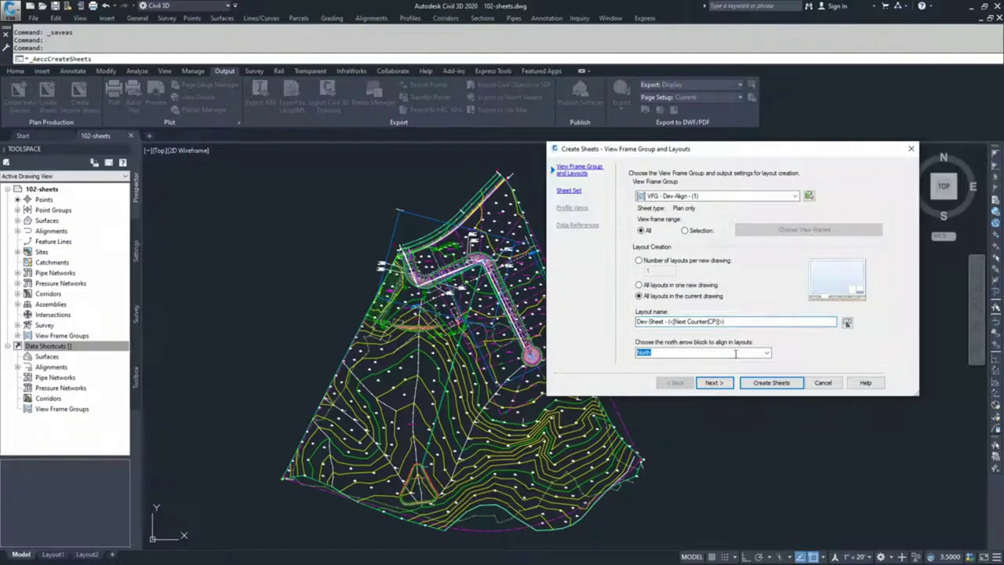
{"action": "left_click", "coordinate": [767, 354]}
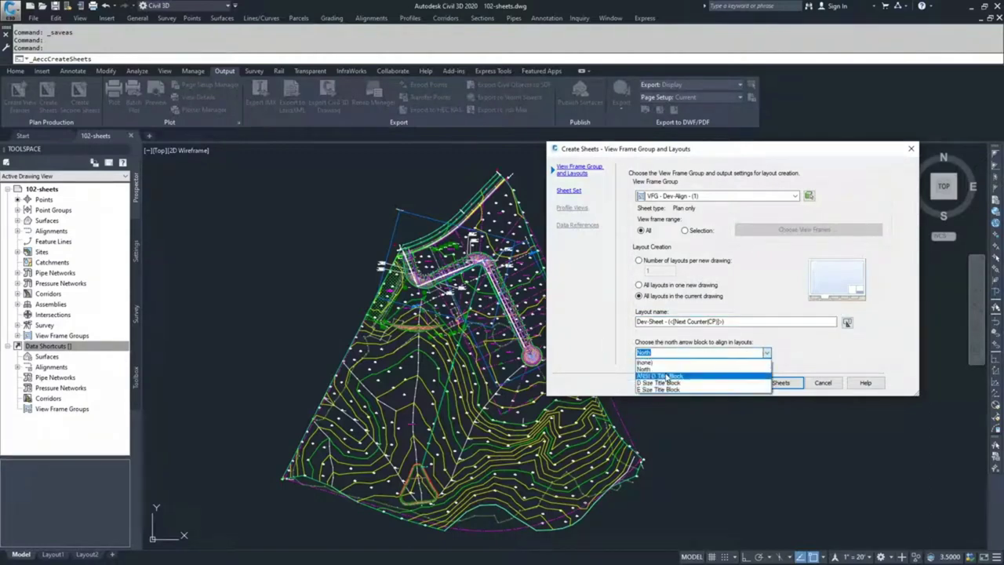
{"action": "left_click", "coordinate": [727, 369]}
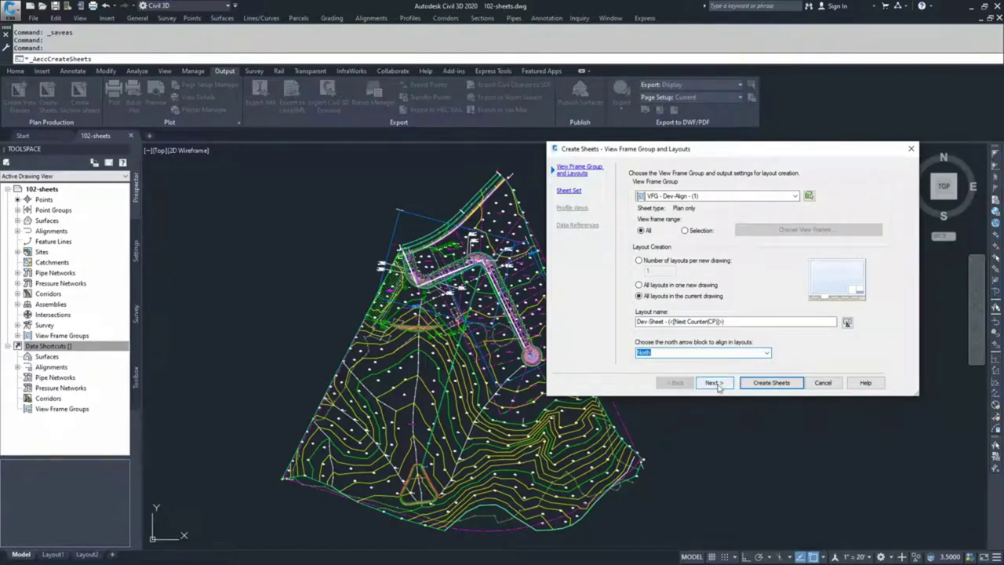
- Name the new sheet set "Dev-Align - (1)" and keep the Datasets folder as its storage location
{"action": "left_click", "coordinate": [712, 383]}
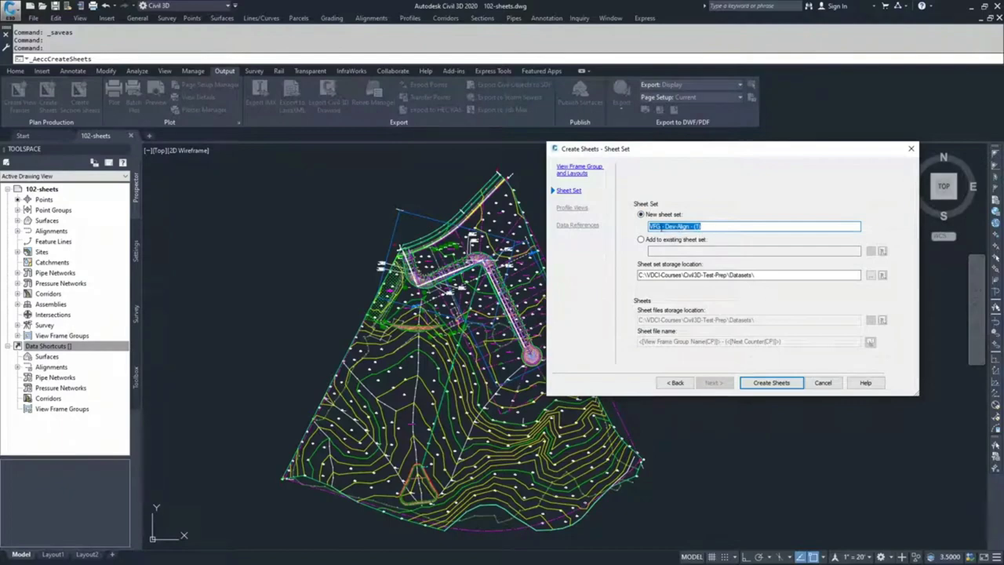
{"action": "left_click_drag", "start_coordinate": [665, 226], "coordinate": [624, 225]}
{"action": "key", "text": "BackSpace"}
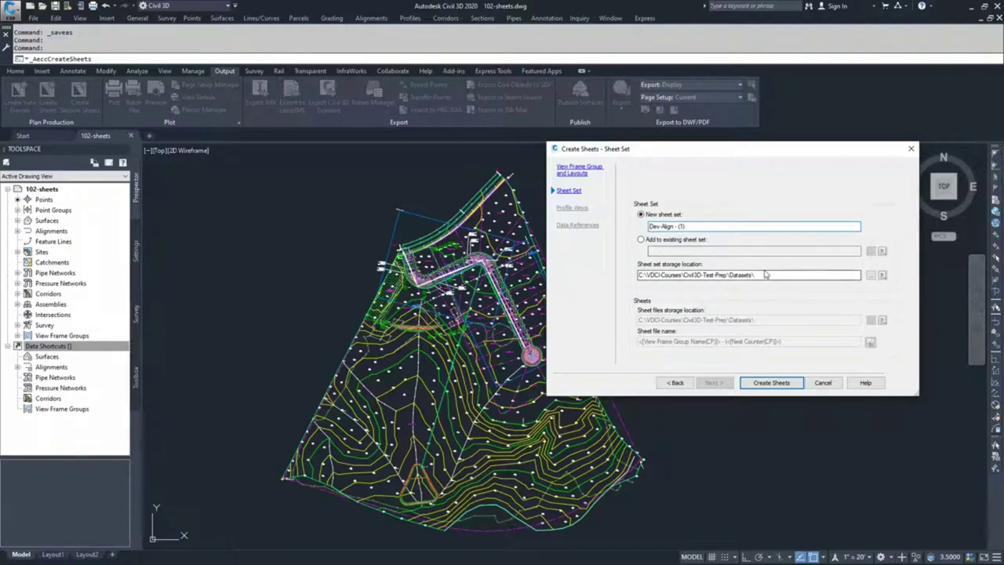
{"action": "left_click", "coordinate": [817, 276]}
{"action": "left_click", "coordinate": [871, 275]}
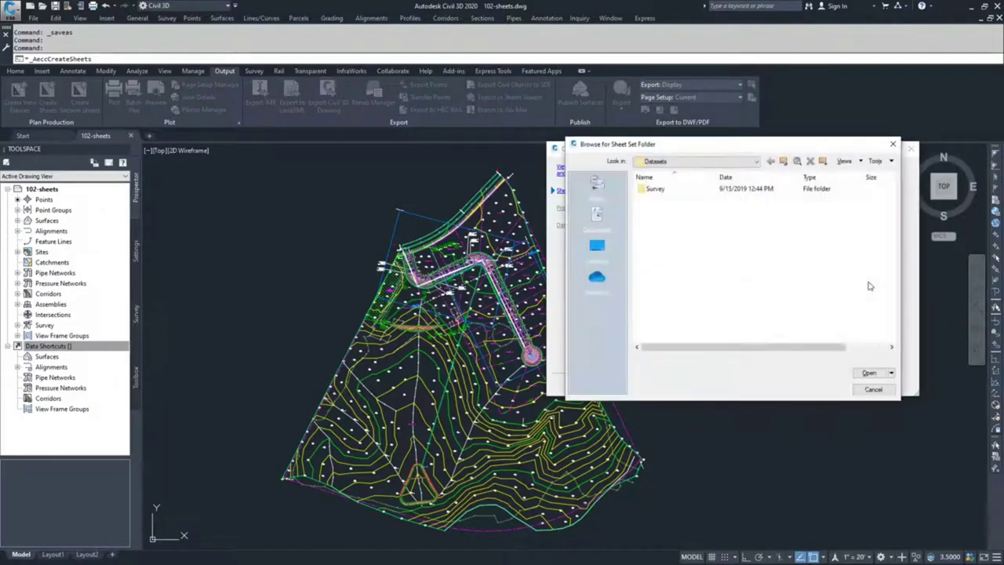
{"action": "left_click", "coordinate": [871, 391]}
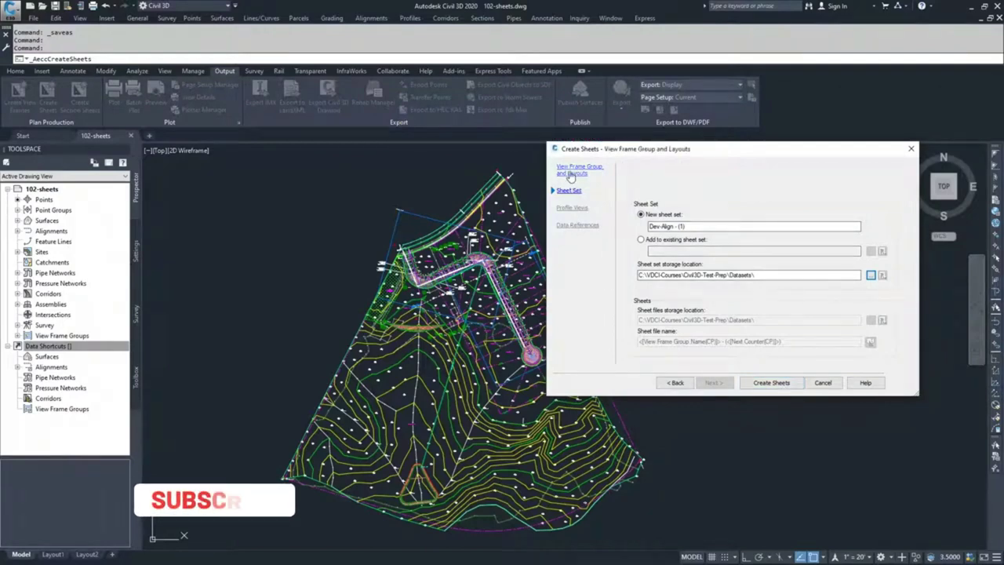
- Review the data references offered for all layouts in one new drawing, and restore layout placement in the current drawing
{"action": "left_click", "coordinate": [571, 172]}
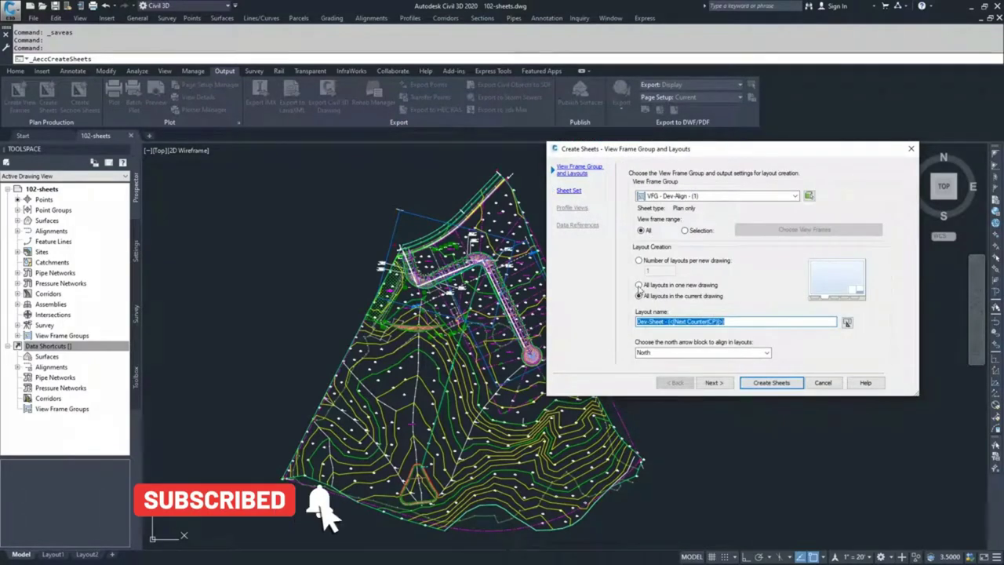
{"action": "left_click", "coordinate": [639, 286]}
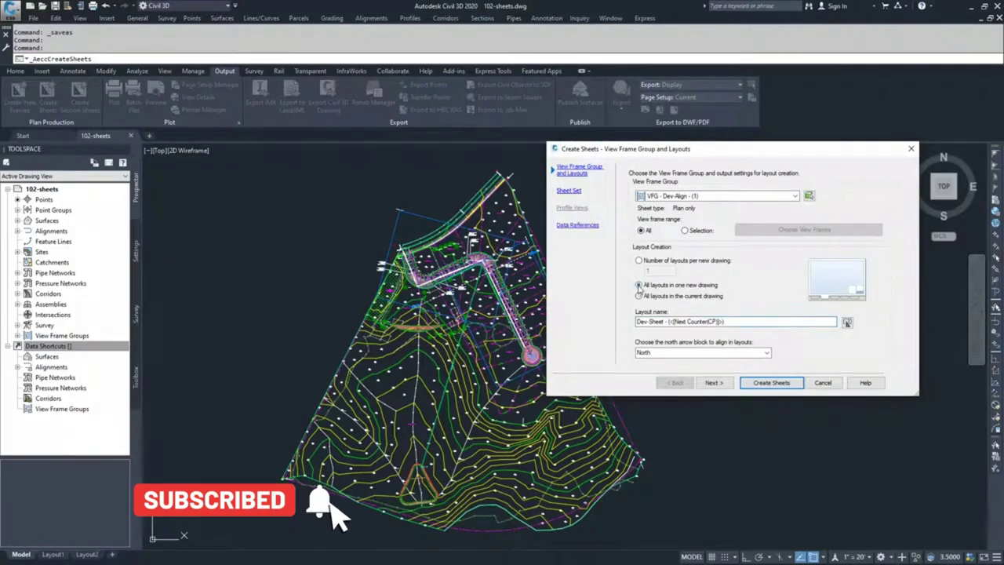
{"action": "left_click", "coordinate": [577, 227]}
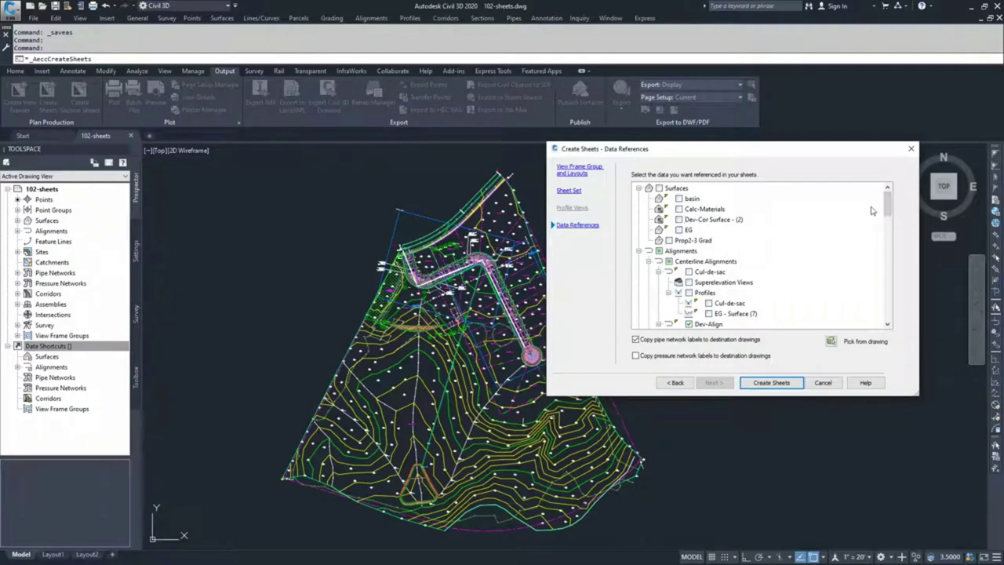
{"action": "left_click_drag", "start_coordinate": [888, 197], "coordinate": [887, 206]}
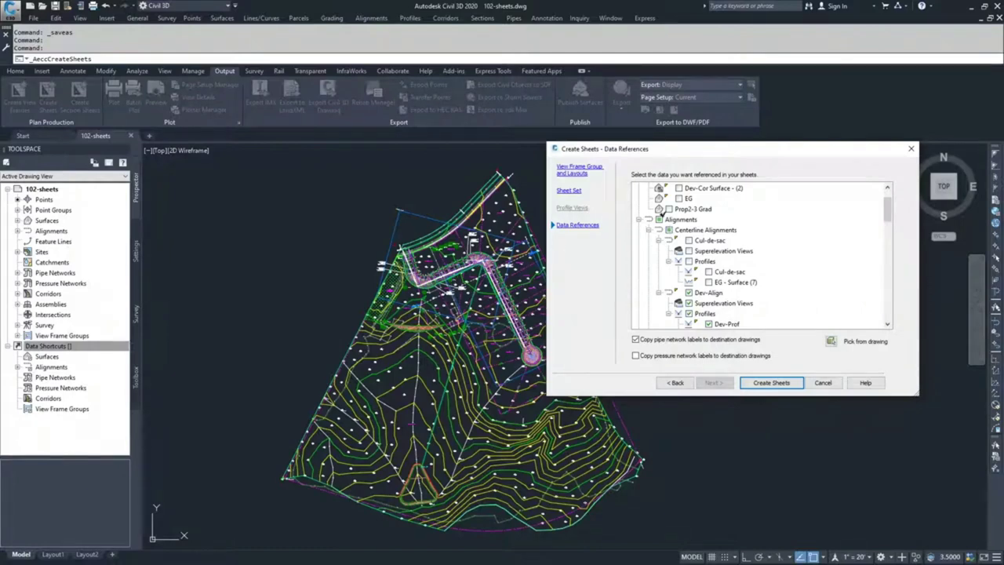
{"action": "scroll", "coordinate": [809, 268], "scroll_direction": "down", "scroll_amount": 2}
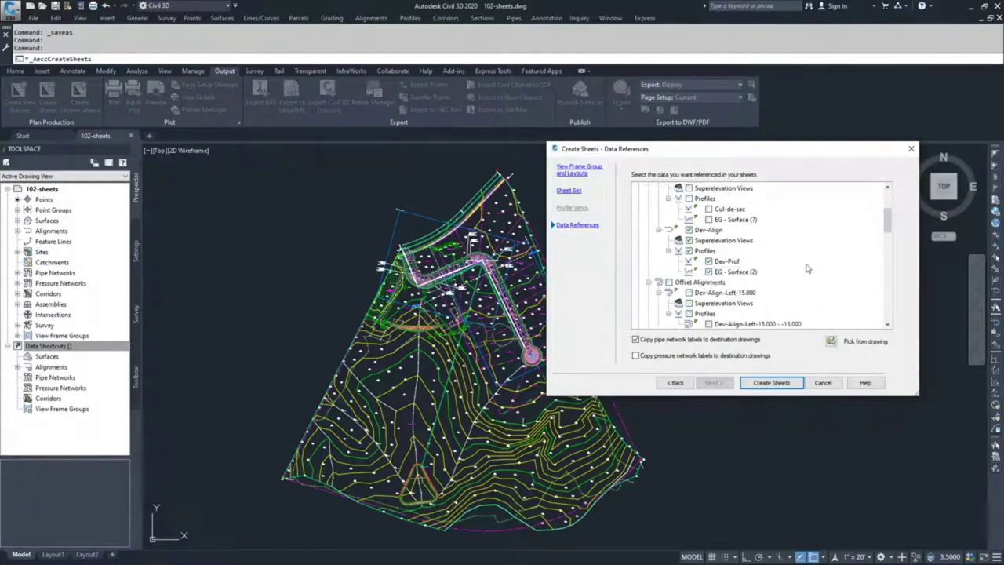
{"action": "scroll", "coordinate": [708, 307], "scroll_direction": "down", "scroll_amount": 2}
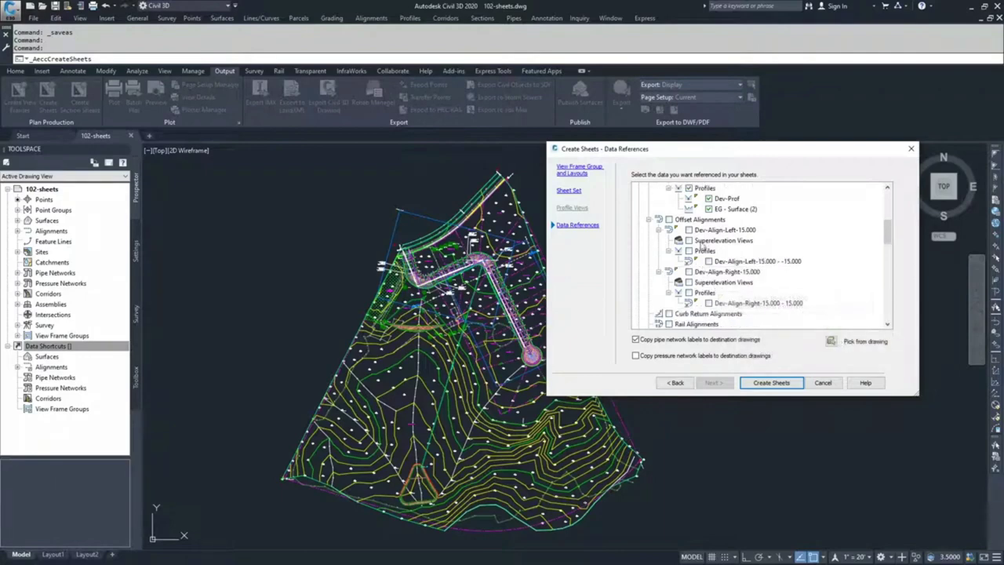
{"action": "scroll", "coordinate": [700, 241], "scroll_direction": "down", "scroll_amount": 7}
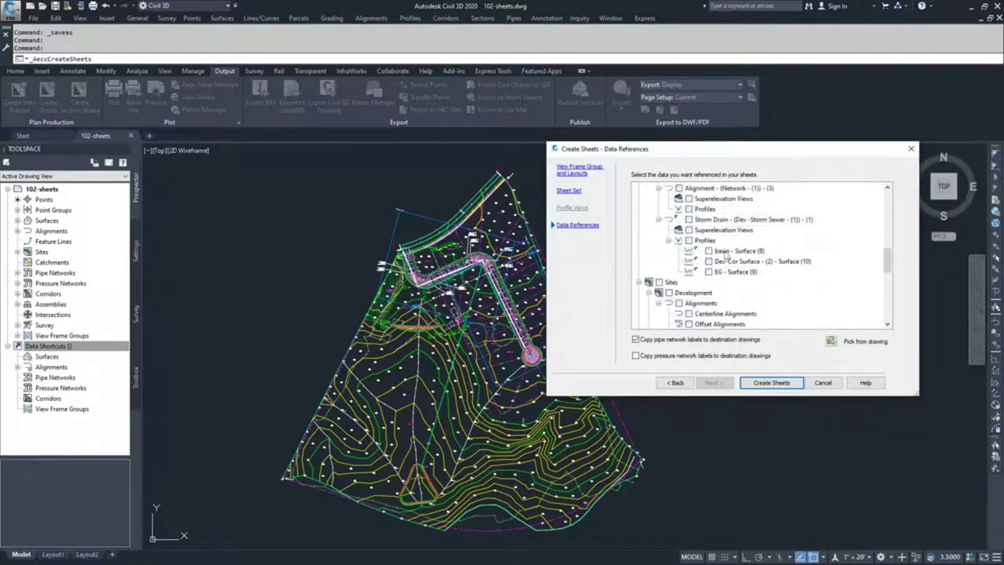
{"action": "scroll", "coordinate": [716, 280], "scroll_direction": "down", "scroll_amount": 4}
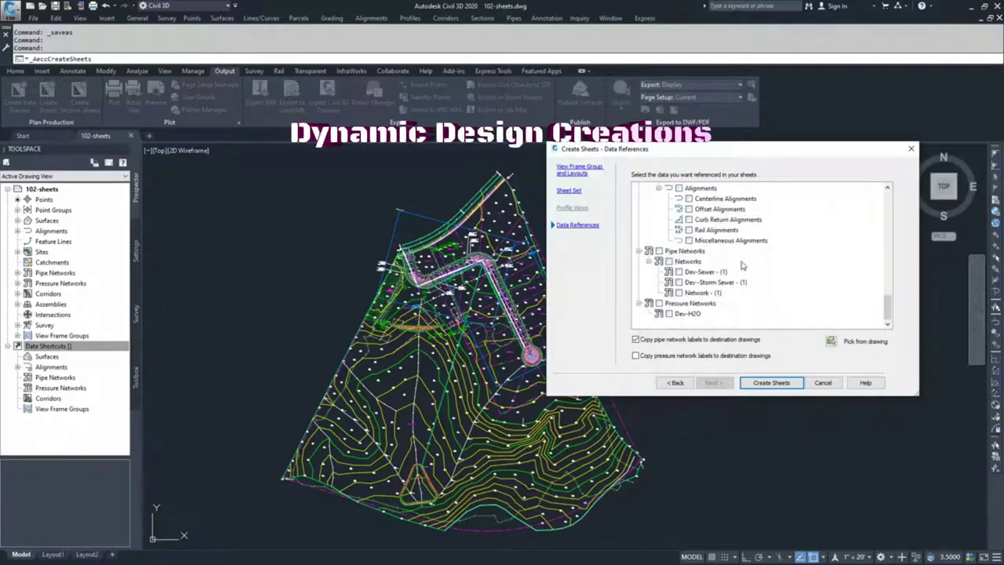
{"action": "left_click", "coordinate": [568, 170]}
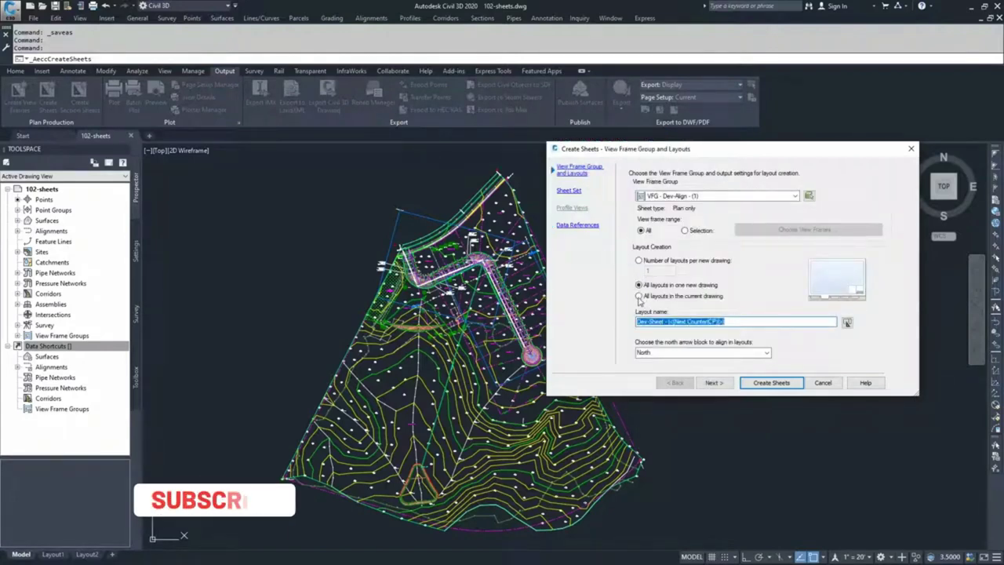
{"action": "left_click", "coordinate": [638, 295]}
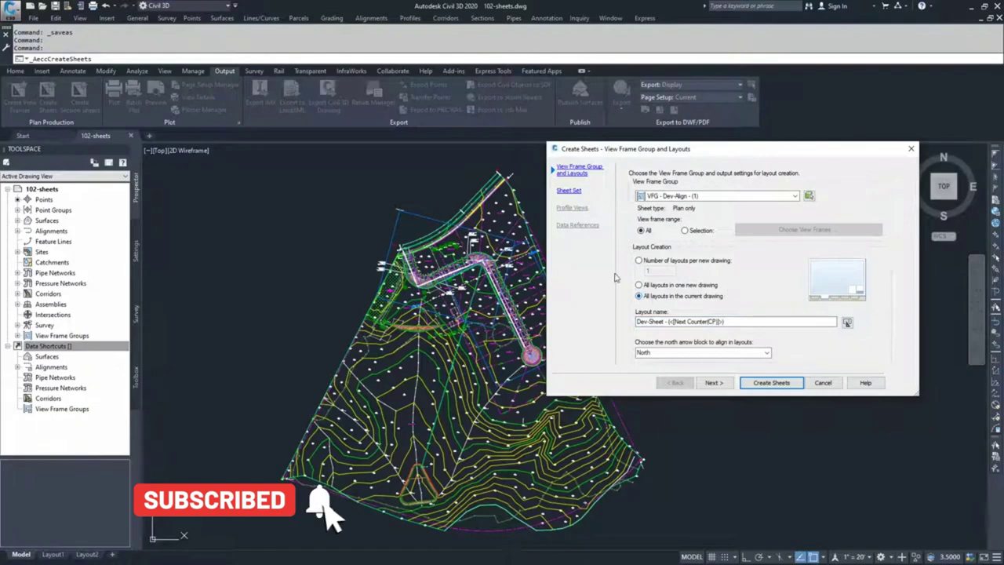
- Create the sheets, allowing the current drawing to be saved, and dismiss the event report
{"action": "left_click", "coordinate": [768, 384]}
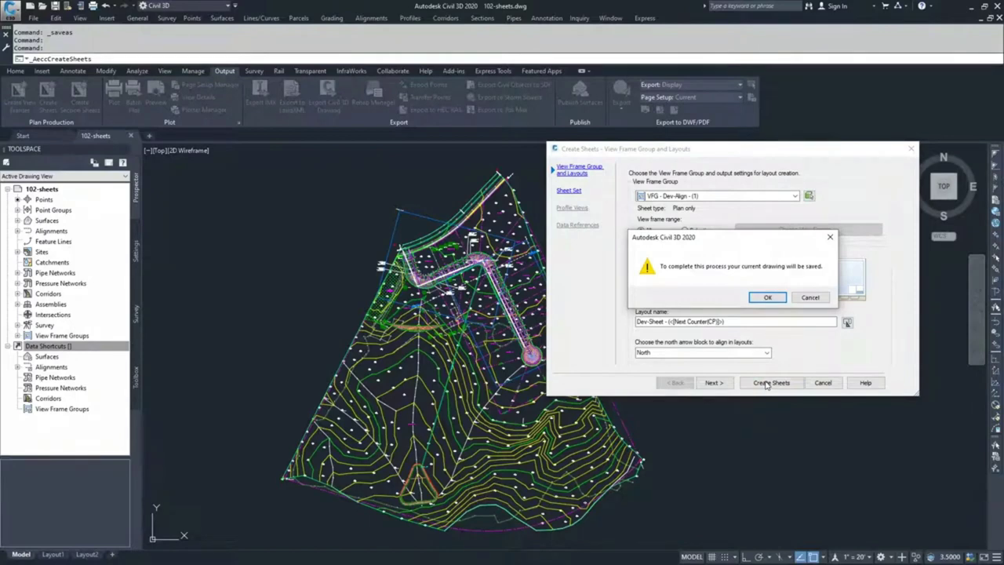
{"action": "left_click", "coordinate": [768, 298]}
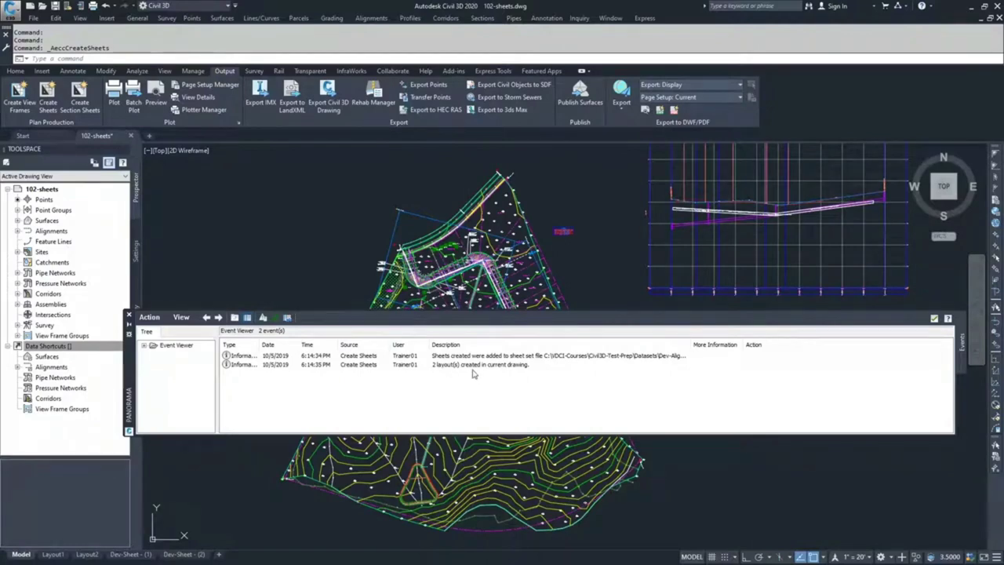
{"action": "left_click", "coordinate": [932, 319]}
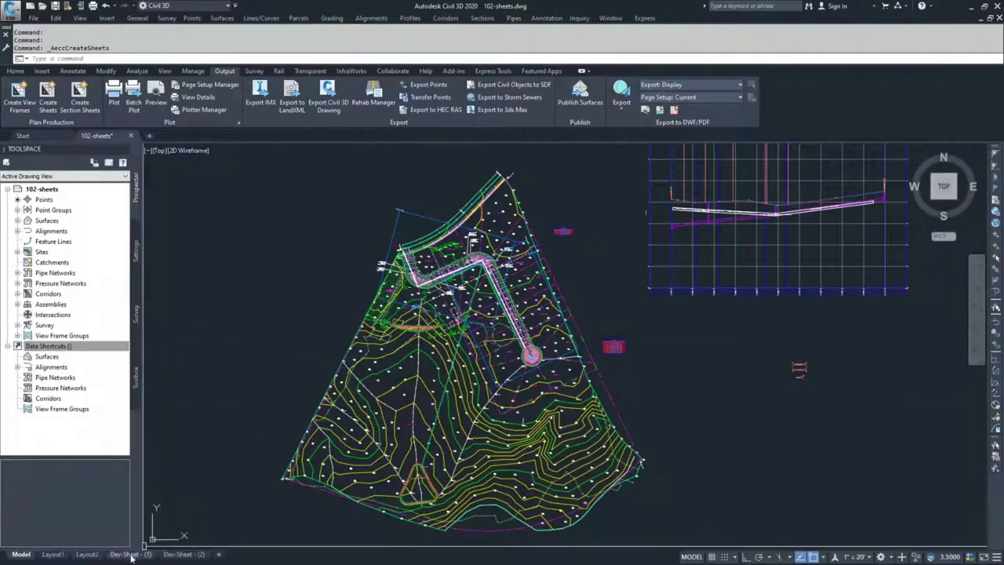
- Examine the new Dev-Sheet - (1) and Dev-Sheet - (2) layouts and return to model space
{"action": "left_click", "coordinate": [130, 553]}
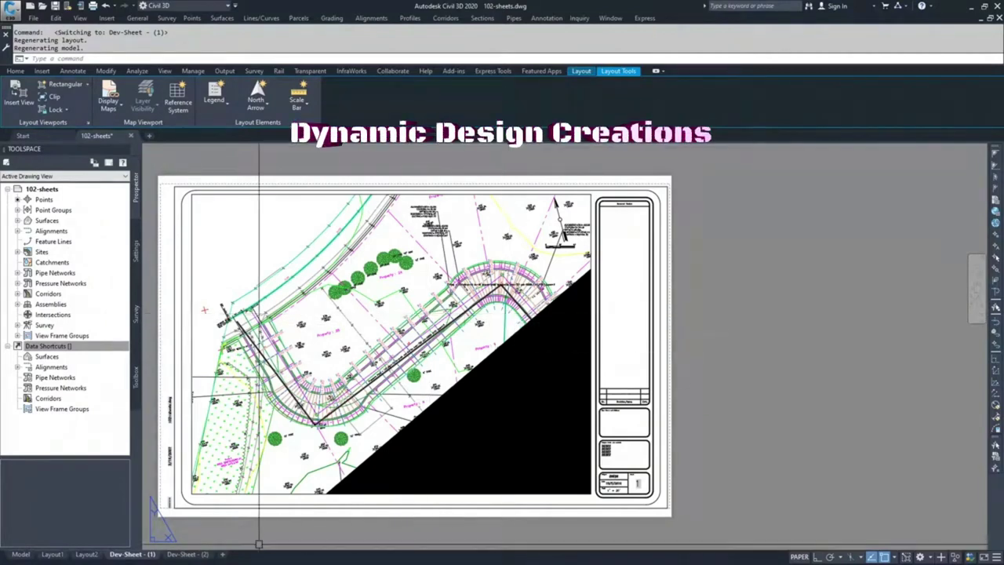
{"action": "left_click", "coordinate": [183, 553]}
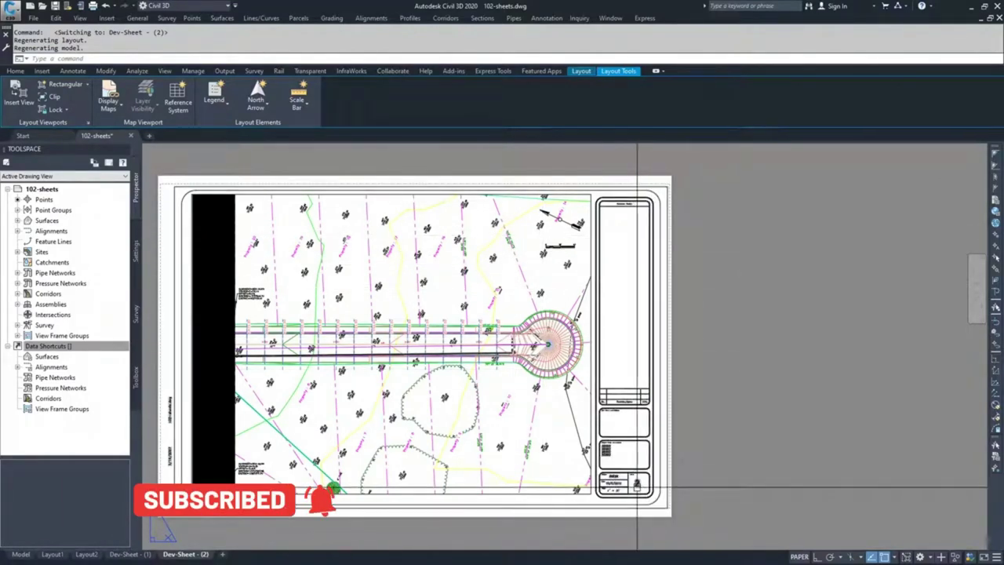
{"action": "left_click", "coordinate": [31, 554]}
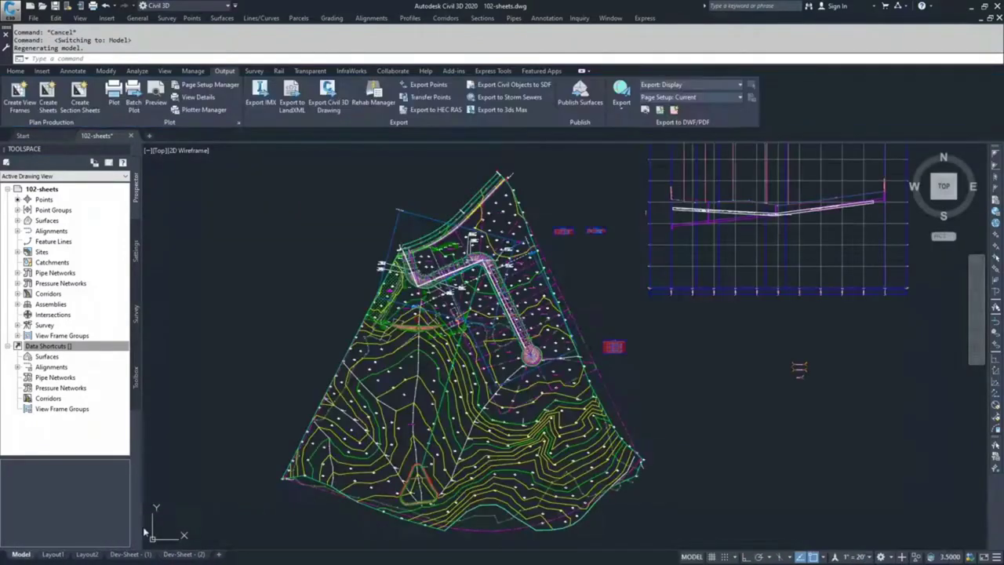
- Examine the match line crossing the Dev-Align road in model space and the match line labels at its two ends
{"action": "scroll", "coordinate": [547, 236], "scroll_direction": "up", "scroll_amount": 5}
{"action": "scroll", "coordinate": [547, 235], "scroll_direction": "up", "scroll_amount": 5}
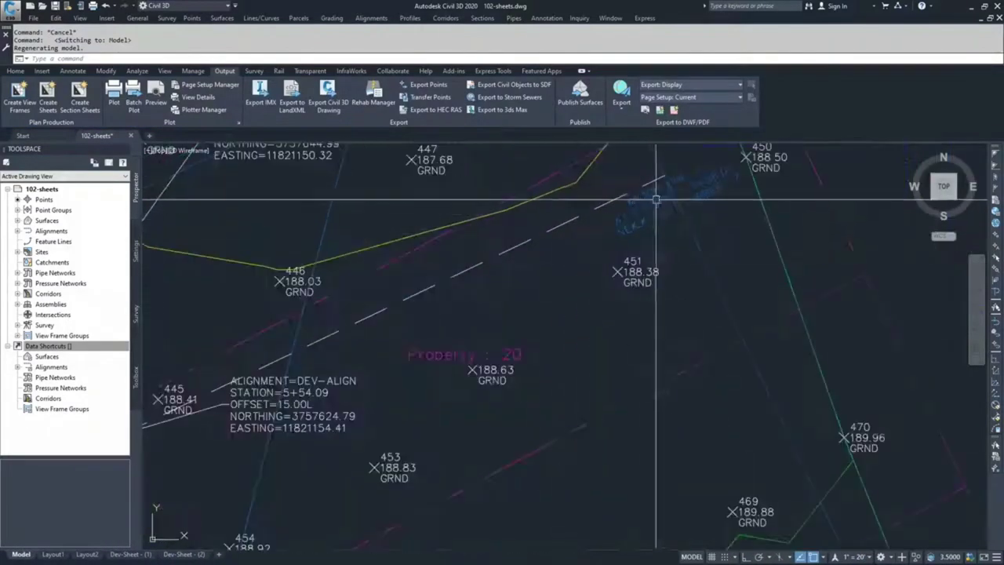
{"action": "scroll", "coordinate": [720, 212], "scroll_direction": "down", "scroll_amount": 5}
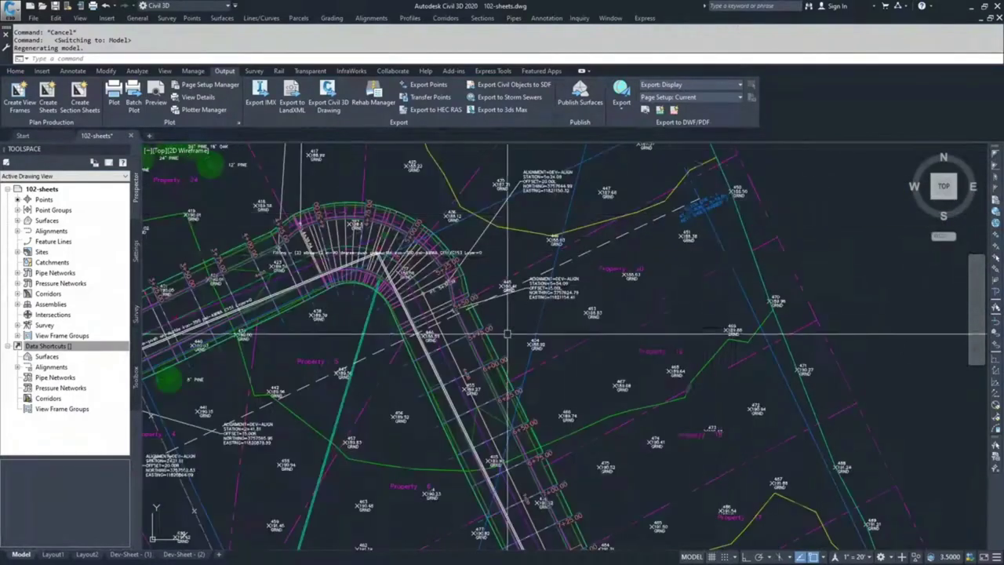
{"action": "scroll", "coordinate": [253, 436], "scroll_direction": "up", "scroll_amount": 3}
{"action": "scroll", "coordinate": [253, 435], "scroll_direction": "up", "scroll_amount": 2}
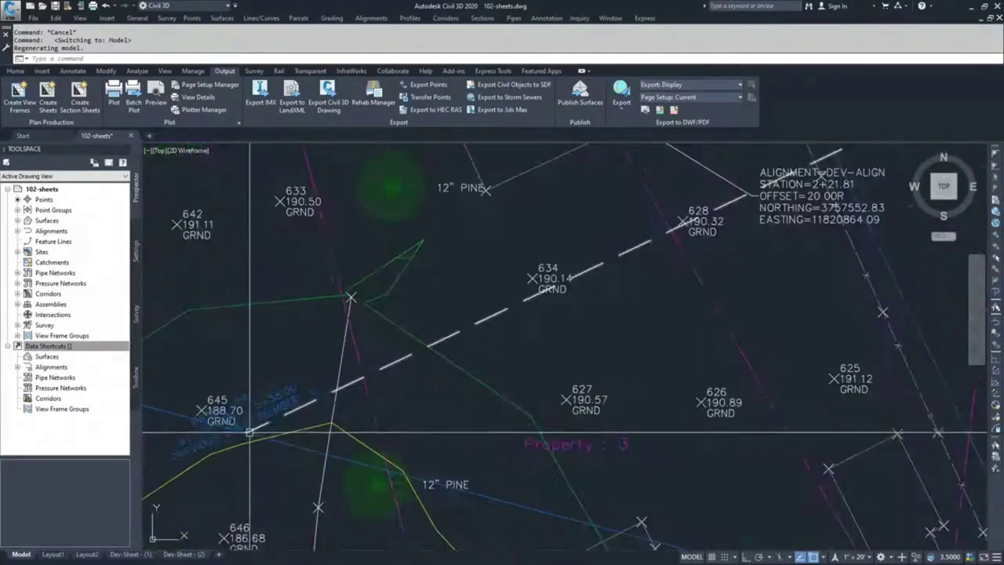
{"action": "scroll", "coordinate": [298, 430], "scroll_direction": "down", "scroll_amount": 5}
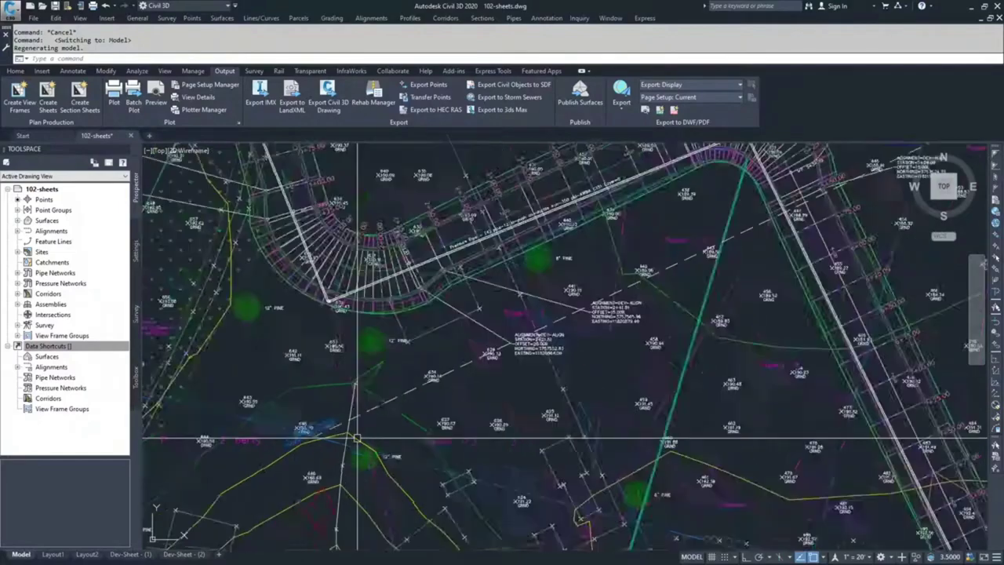
{"action": "scroll", "coordinate": [825, 207], "scroll_direction": "up", "scroll_amount": 4}
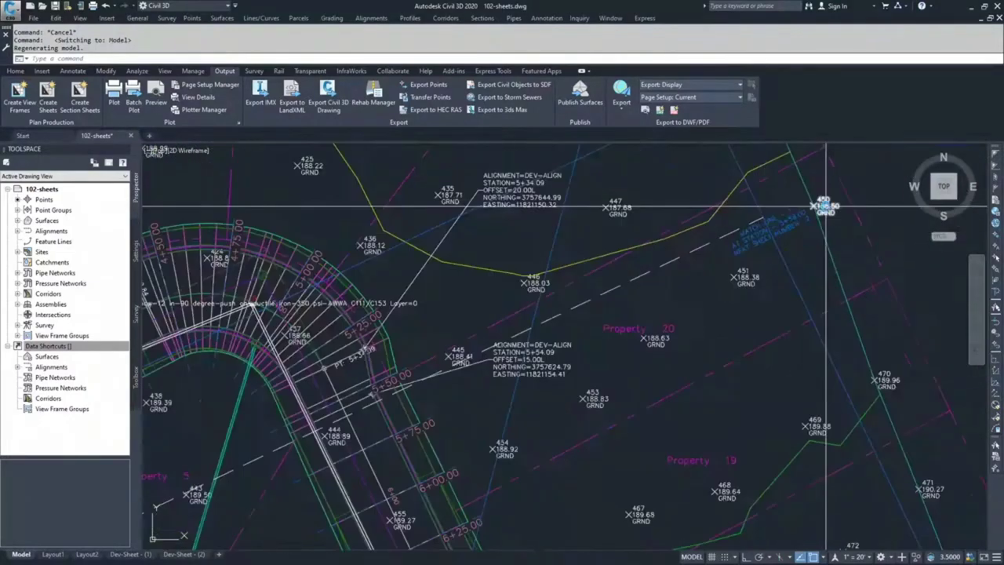